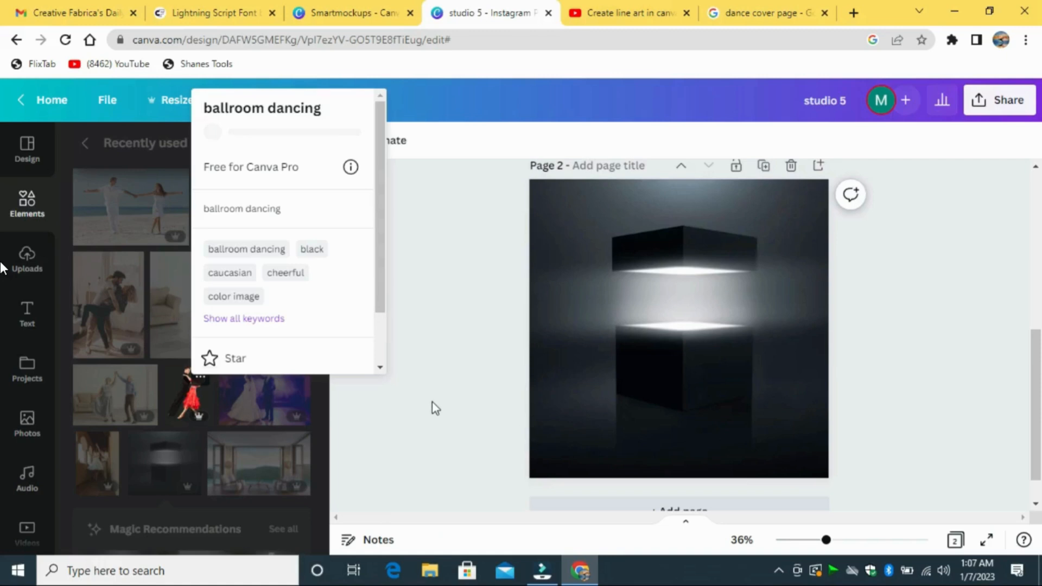
- Add the ballroom dancing couple cutout to page 2, scale it to about 381 × 548, and place it in the page's lower left area
left_click(433, 404)
left_click(187, 393)
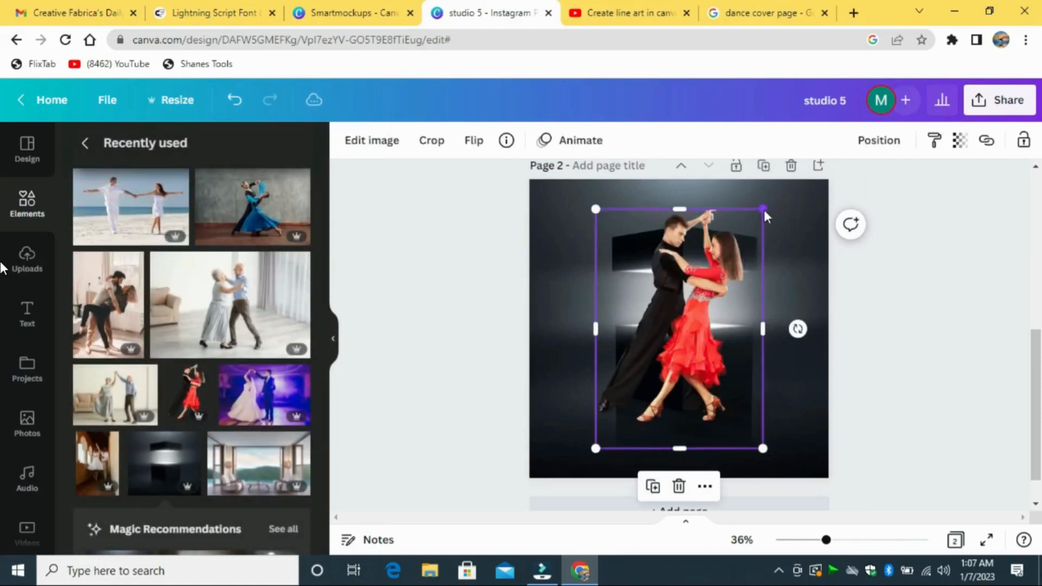
left_click_drag(764, 208, 700, 299)
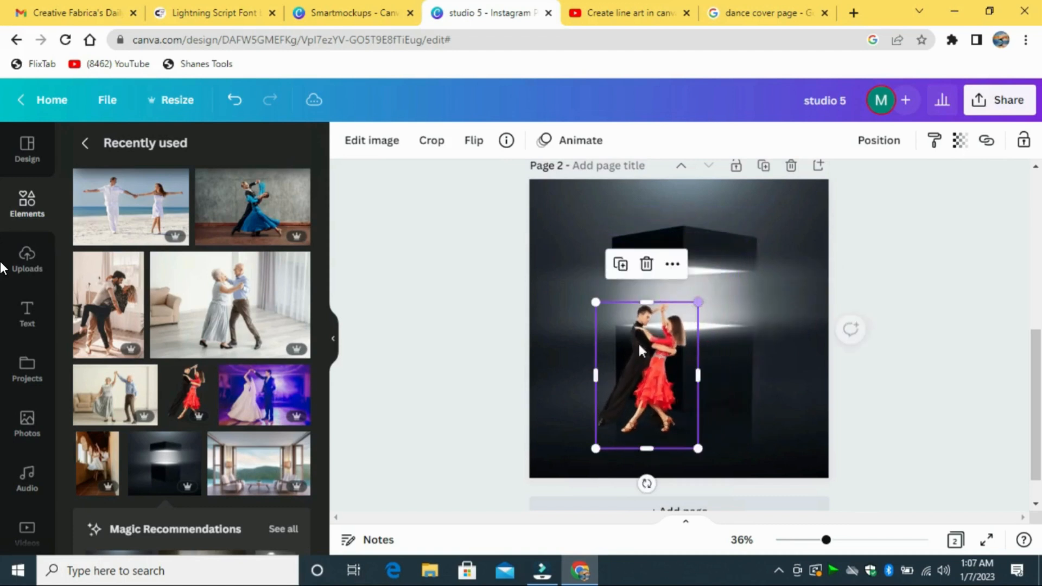
left_click_drag(620, 362, 585, 371)
left_click_drag(665, 296, 668, 291)
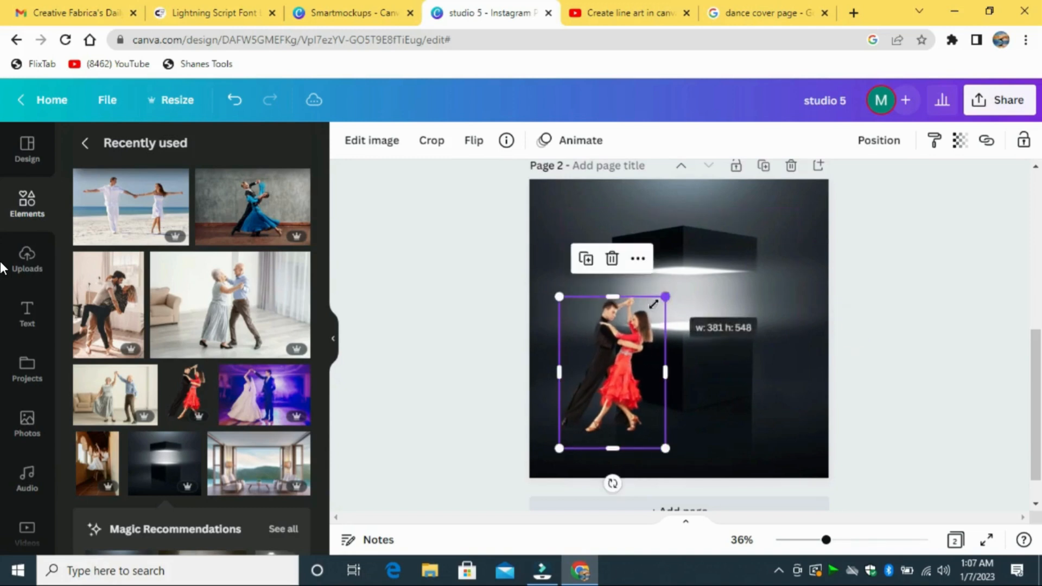
left_click_drag(610, 357, 607, 362)
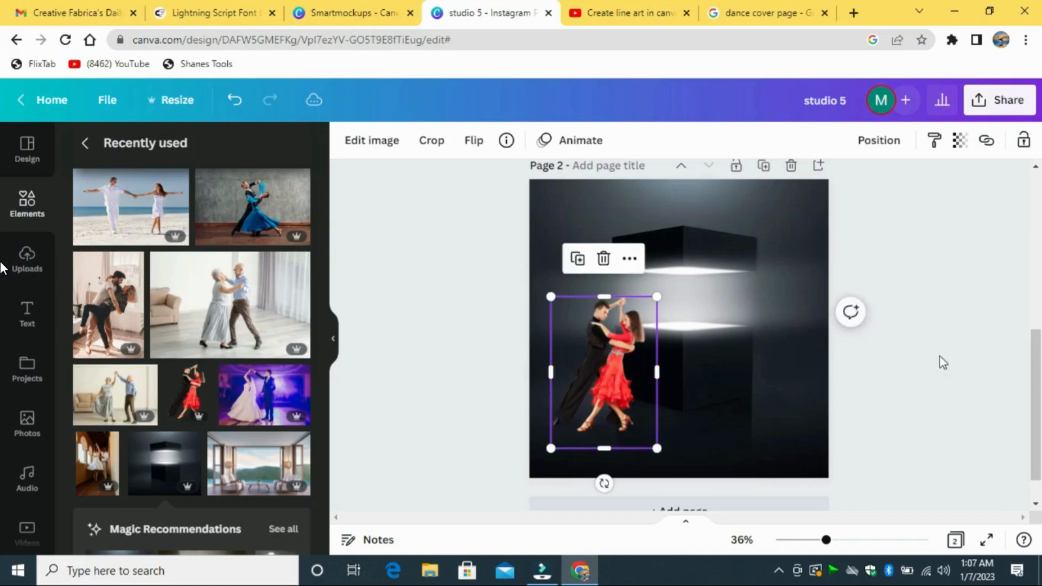
left_click(955, 285)
- Flip a duplicate of the ballroom couple vertically and position it directly beneath the original's feet as a reflection
left_click(610, 367)
left_click(475, 143)
left_click(502, 216)
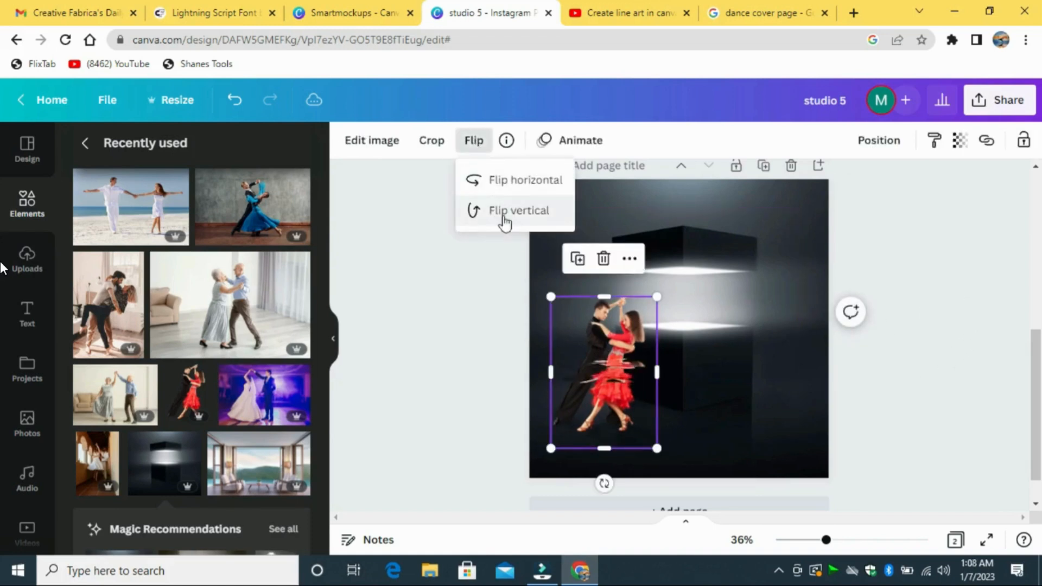
left_click_drag(600, 344, 597, 467)
- Set the ballroom couple reflection's transparency to 33
left_click(959, 143)
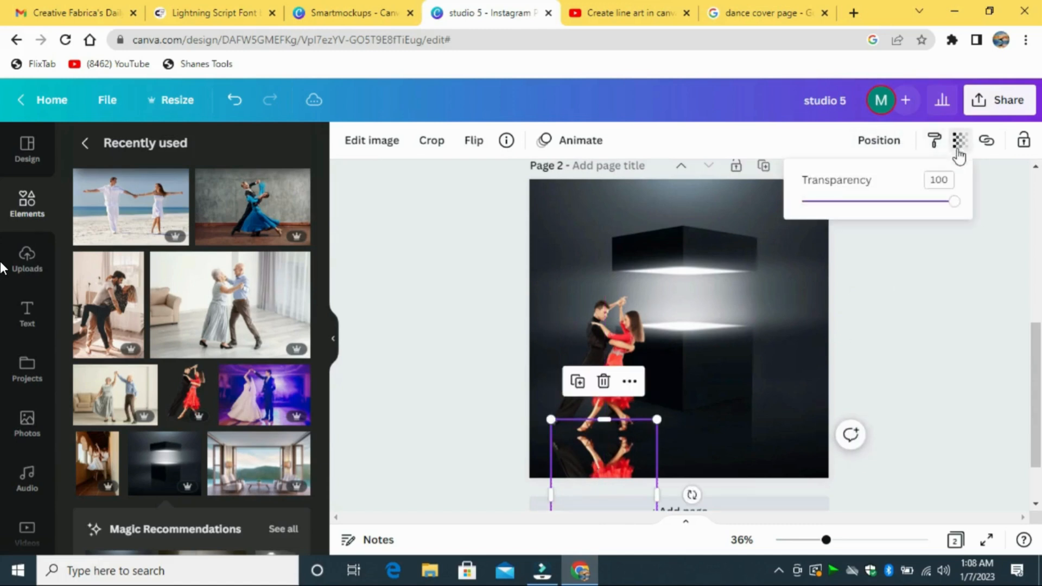
left_click_drag(952, 209, 861, 210)
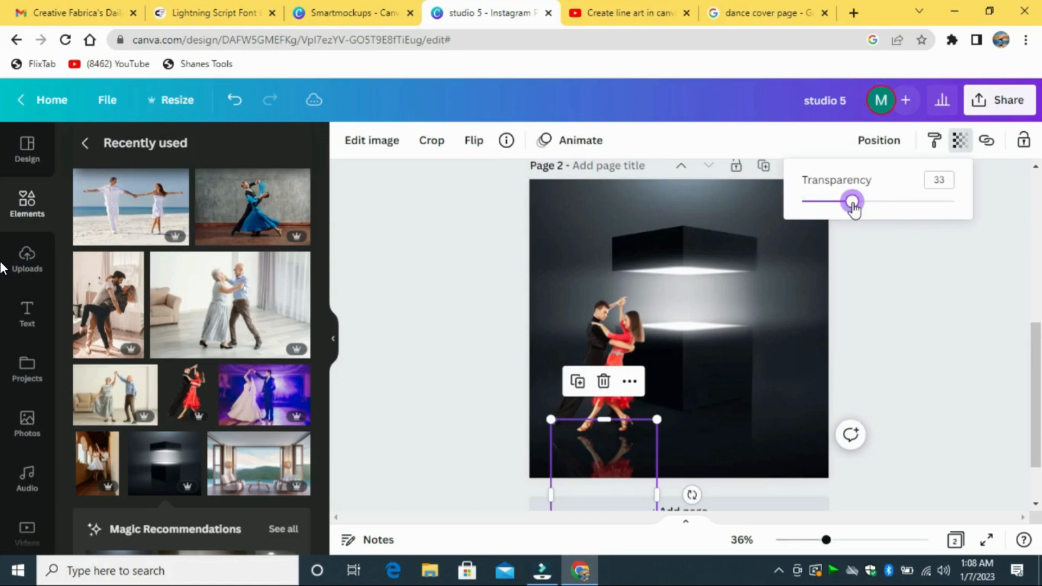
left_click(902, 305)
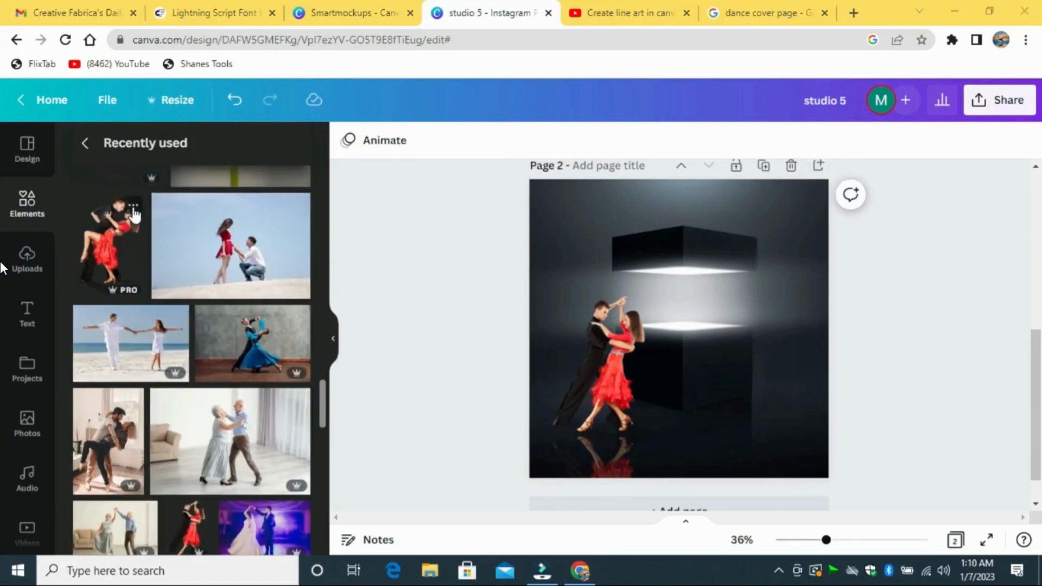
- Add the Salsa Dancing couple cutout, move it to the right side of the page, and flip it horizontally
left_click(133, 207)
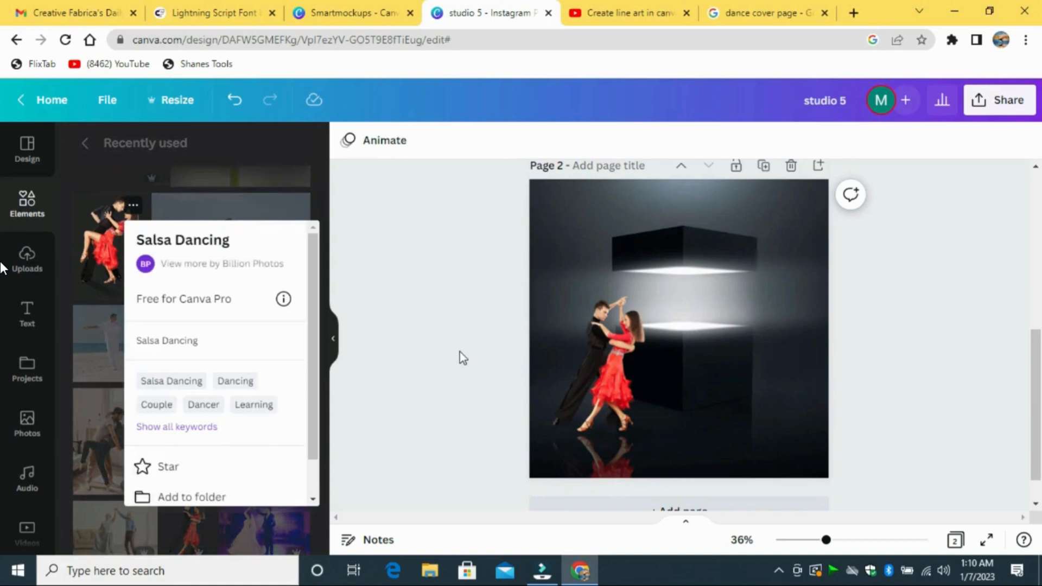
left_click(459, 353)
left_click(112, 247)
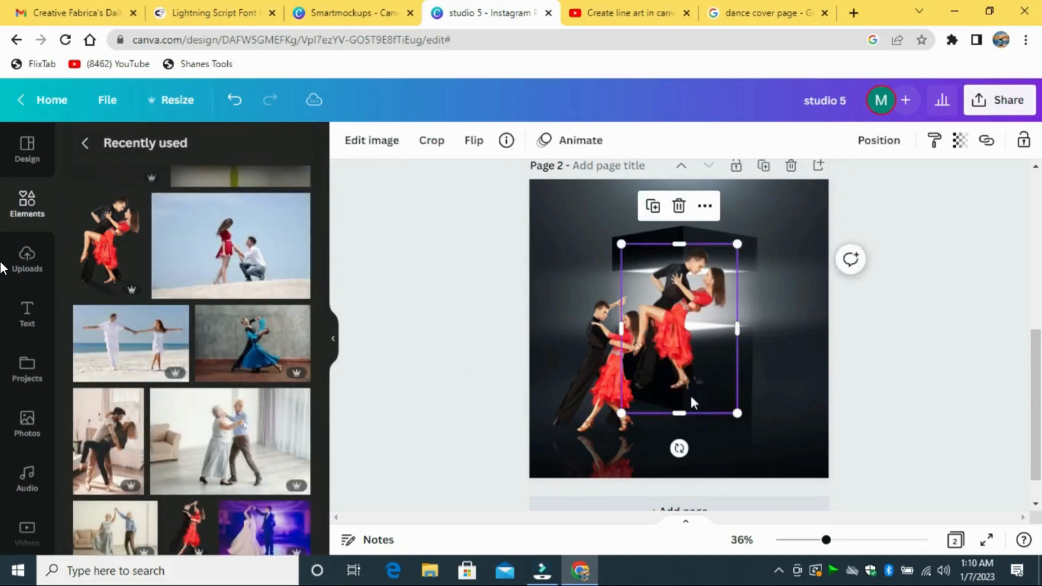
left_click_drag(693, 402, 759, 454)
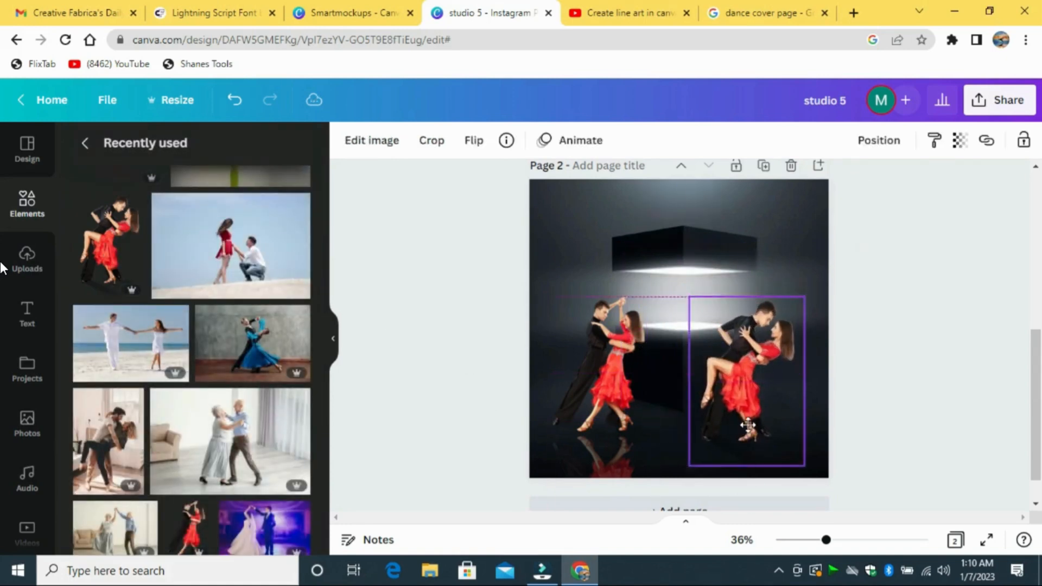
left_click(474, 141)
left_click(498, 182)
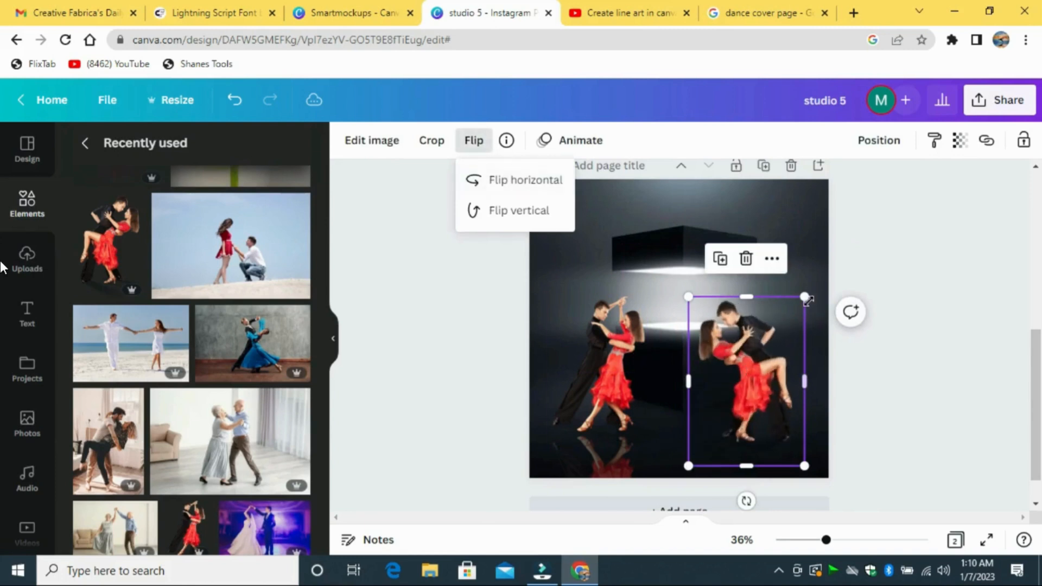
- Scale the salsa couple down slightly and position it near the page's right edge, level with the ballroom couple
left_click_drag(776, 364, 793, 363)
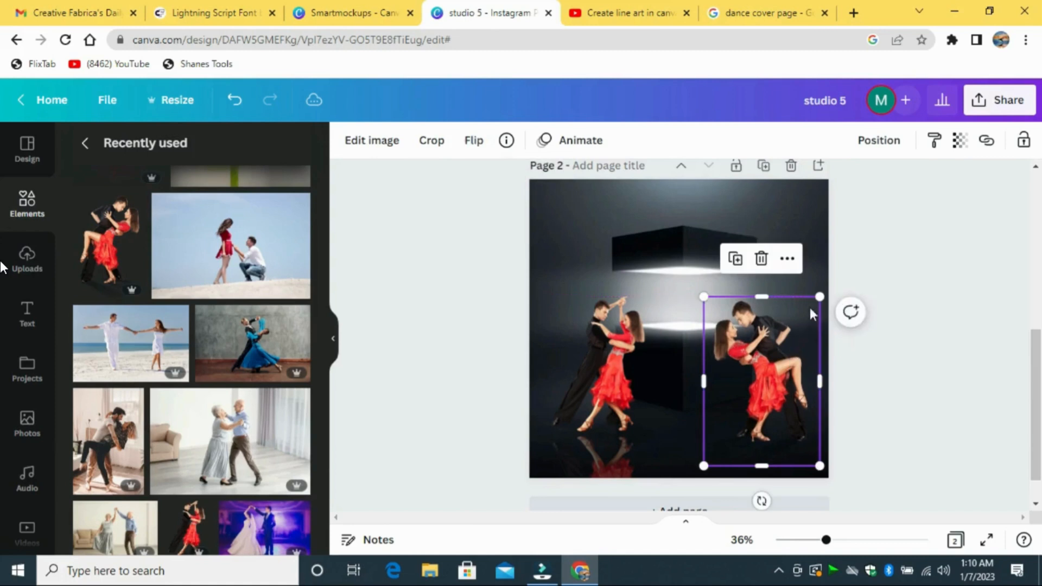
left_click_drag(818, 296, 813, 309)
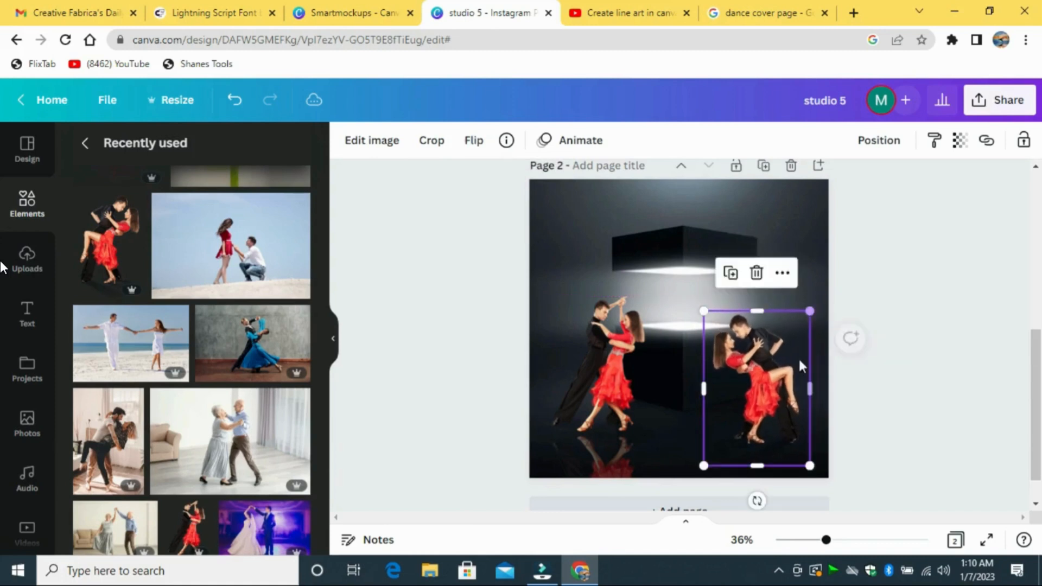
left_click_drag(794, 372, 804, 372)
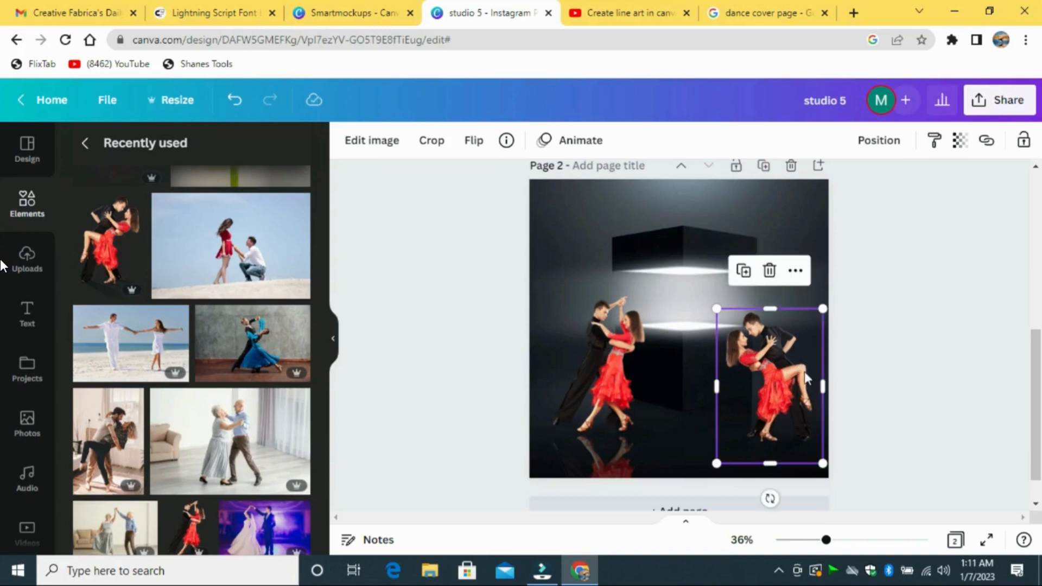
left_click_drag(823, 308, 825, 305)
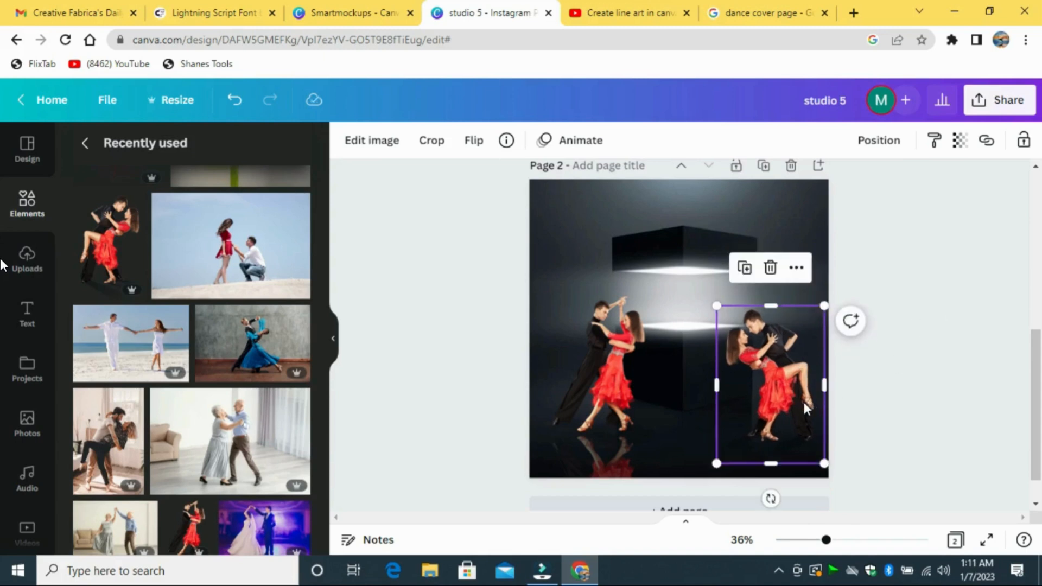
left_click_drag(810, 409, 809, 399)
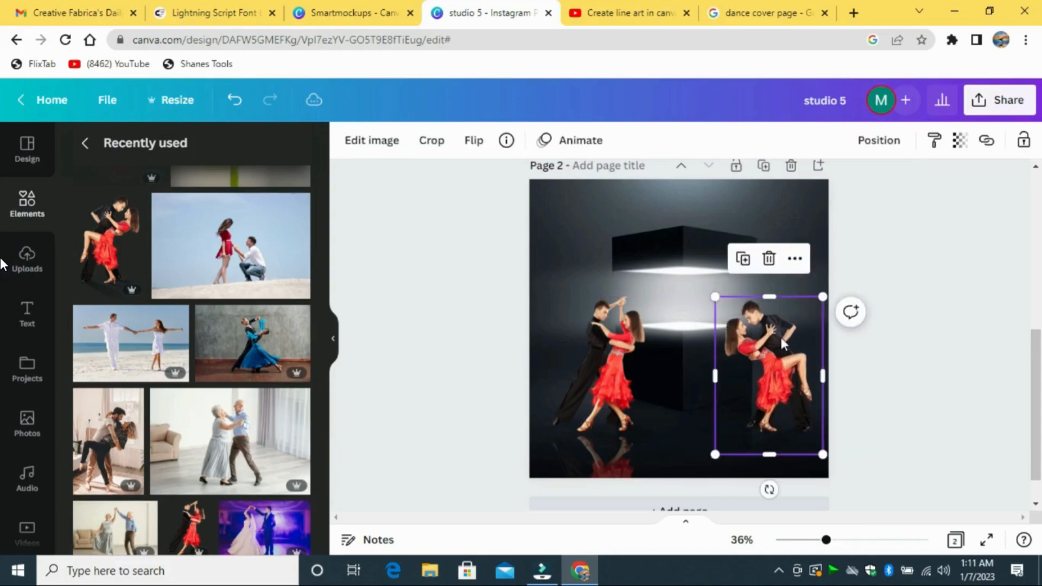
- Flip a duplicate of the salsa couple vertically and place it beneath the original's feet as a reflection
left_click_drag(782, 342, 752, 480)
left_click(474, 140)
left_click(489, 210)
key("Escape")
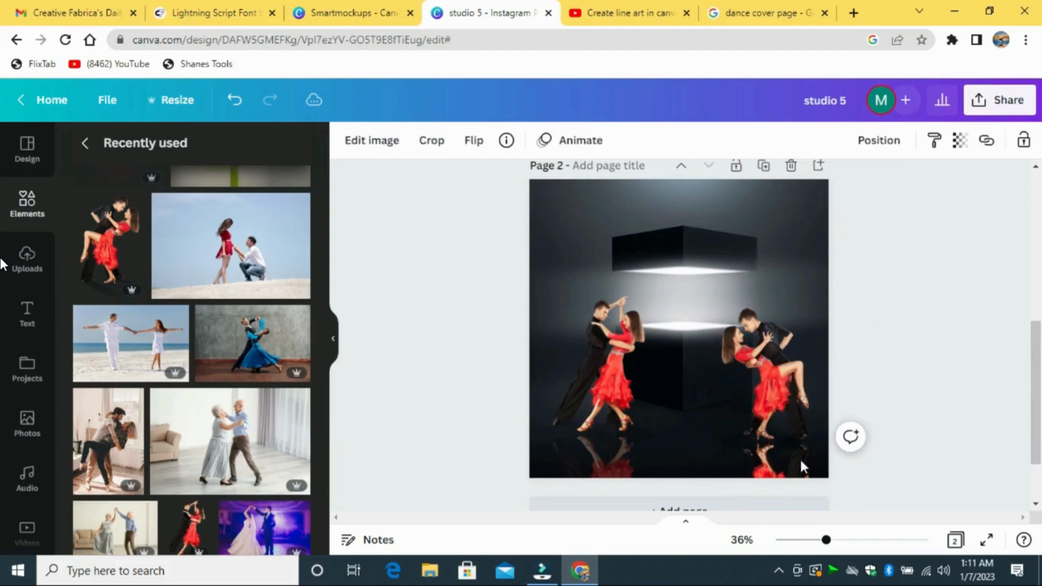
- Fade the salsa couple's reflection by lowering its transparency value
left_click(801, 463)
left_click(960, 140)
left_click_drag(954, 201, 860, 203)
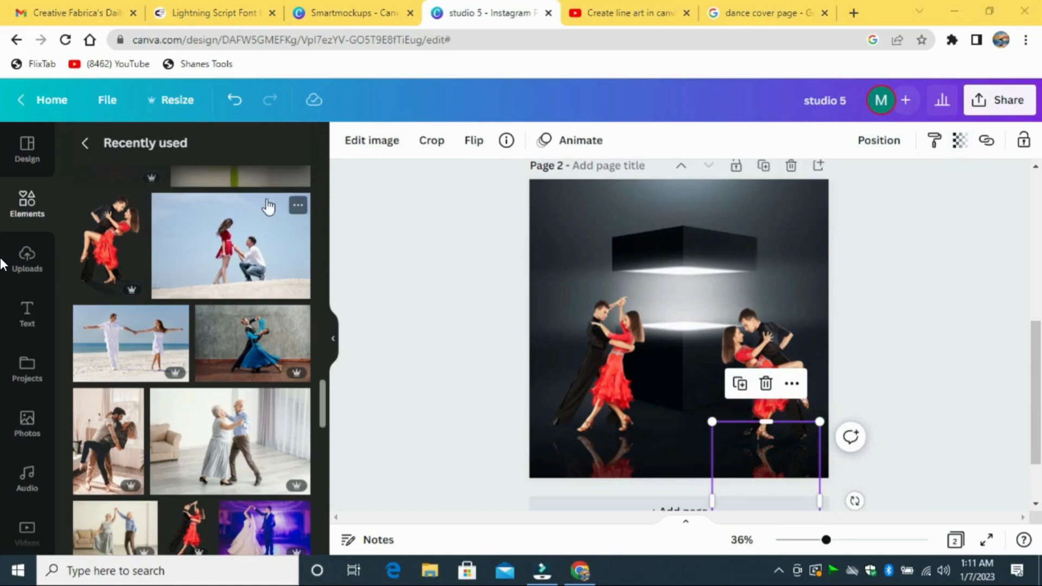
- Add the "Man Proposing to His Girlfriend" photo to the page and remove its background with BG Remover
left_click(298, 206)
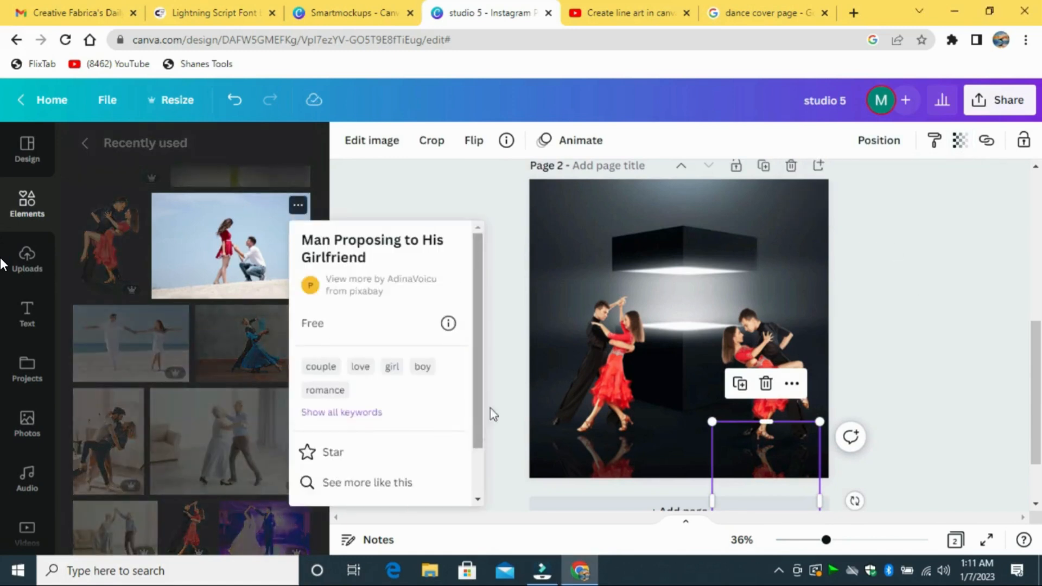
left_click(516, 354)
left_click(231, 246)
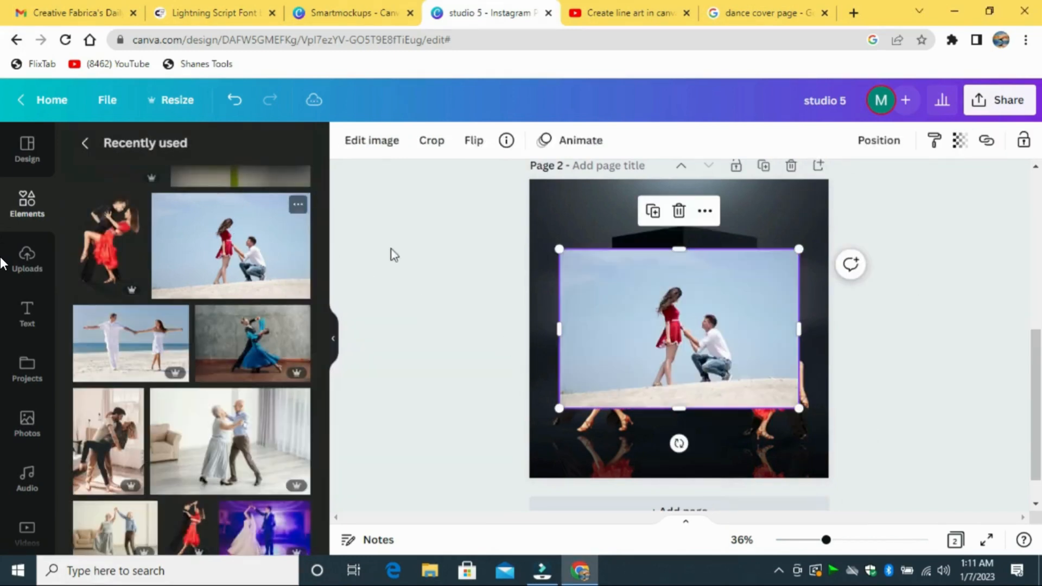
left_click(385, 142)
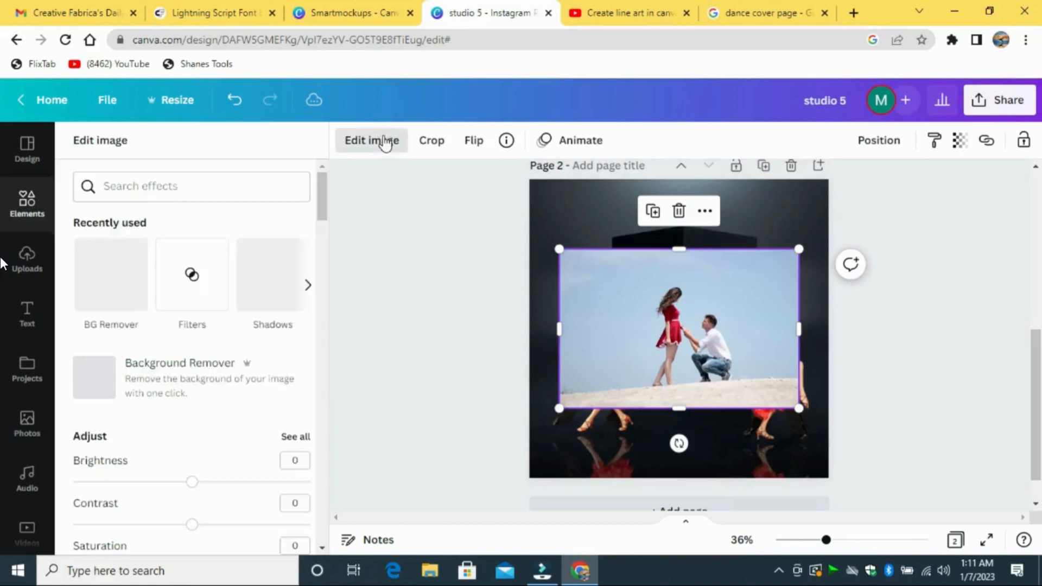
left_click(129, 268)
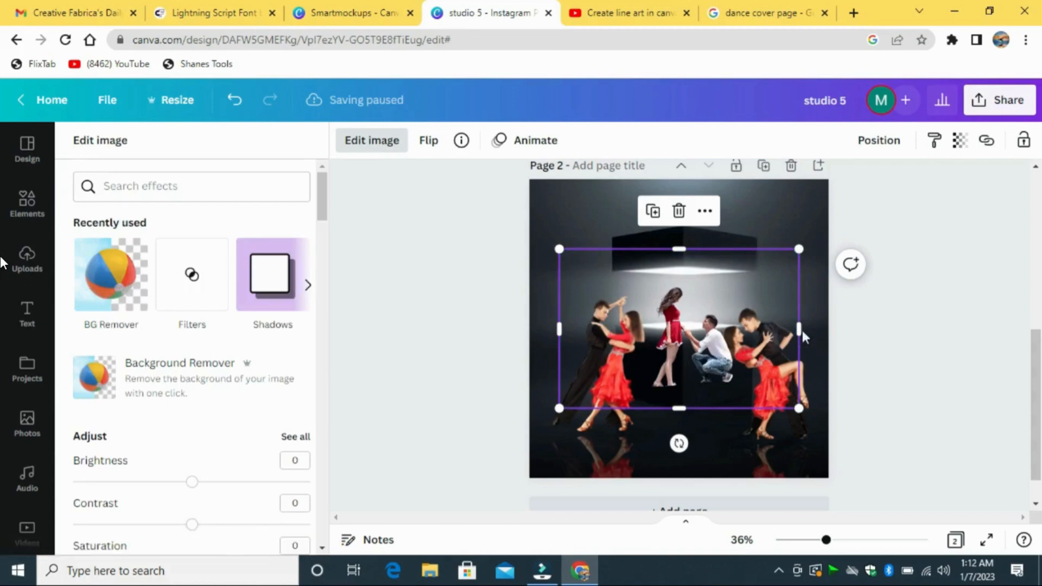
- Crop the proposal photo on all four sides close to the two figures, to about 335 × 413
left_click_drag(798, 328, 744, 333)
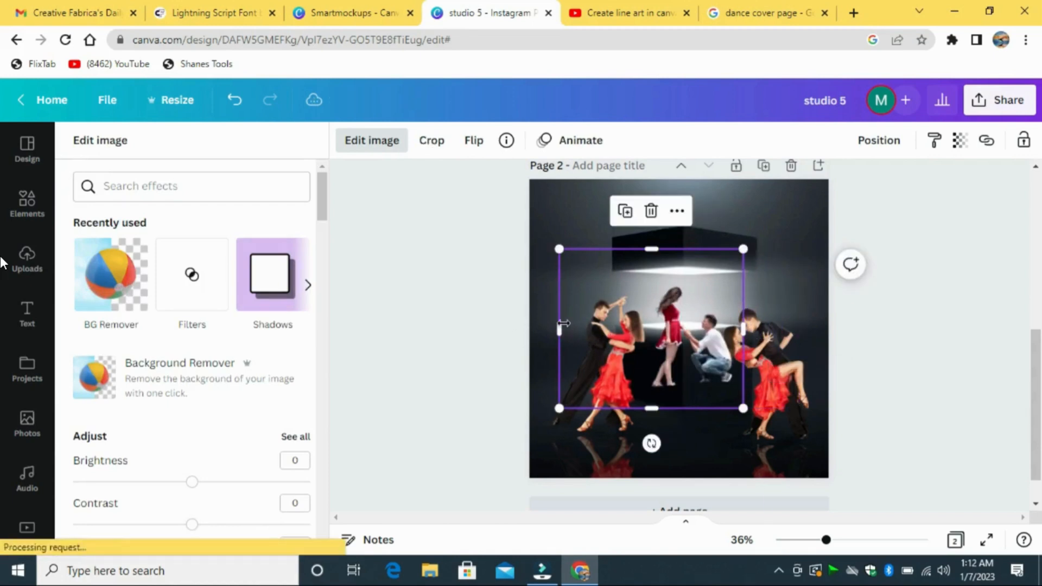
left_click_drag(560, 328, 650, 338)
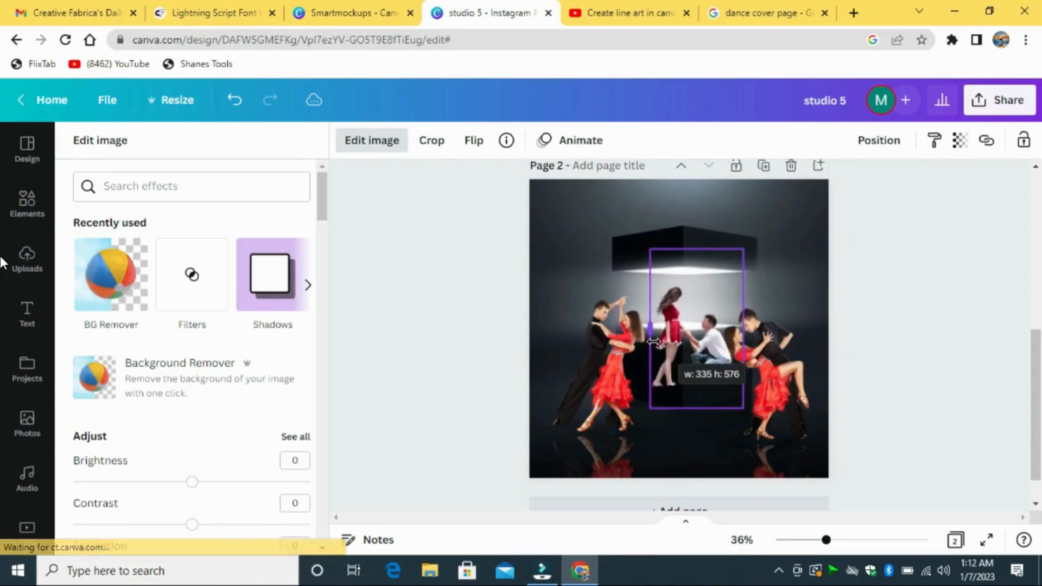
left_click_drag(697, 248, 697, 288)
left_click_drag(700, 406, 698, 393)
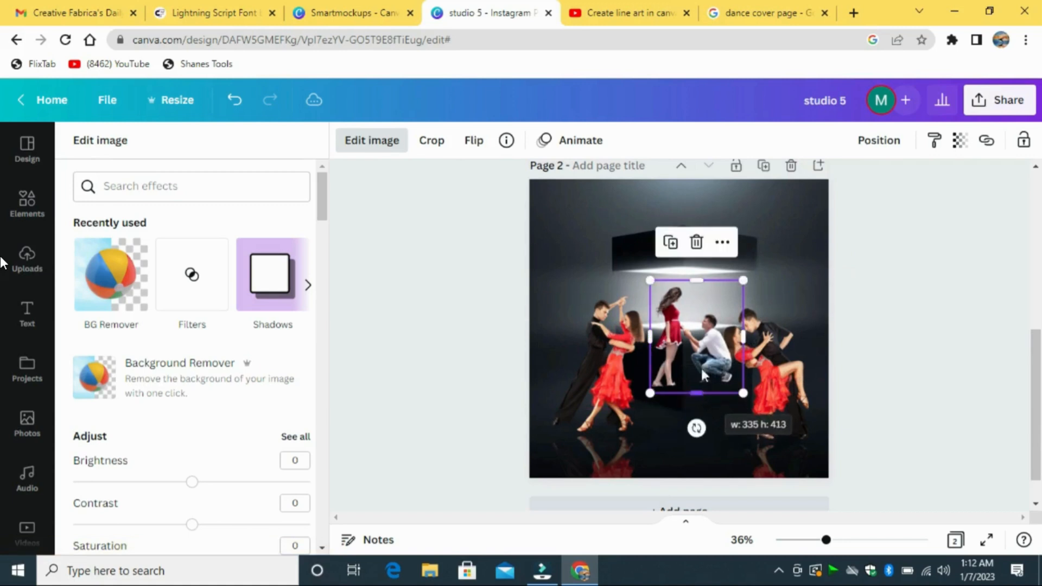
- Scale the proposing couple down to a small figure and stand it on the glowing top surface of the lower block
left_click_drag(744, 280, 696, 315)
left_click_drag(826, 540, 852, 540)
left_click(845, 302)
left_click_drag(704, 316, 700, 316)
left_click(885, 278)
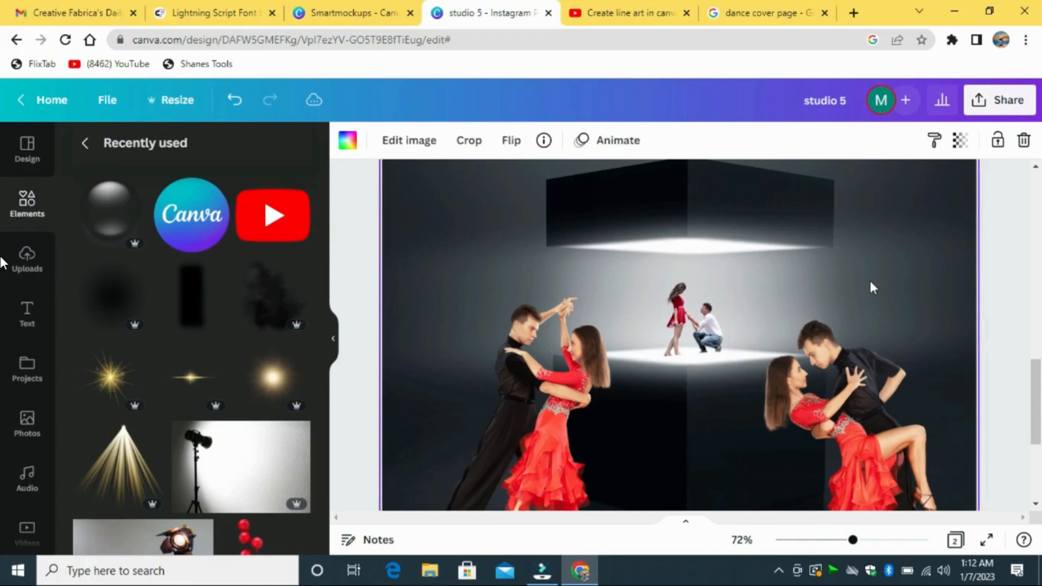
left_click(728, 296)
left_click_drag(731, 278, 726, 284)
left_click_drag(705, 316, 717, 344)
left_click(877, 260)
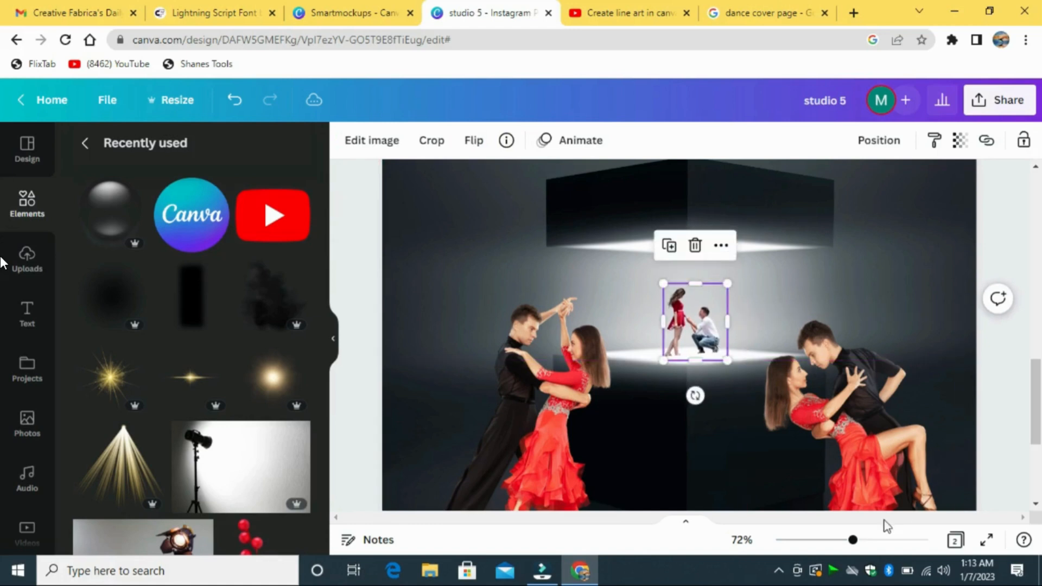
left_click_drag(853, 540, 840, 539)
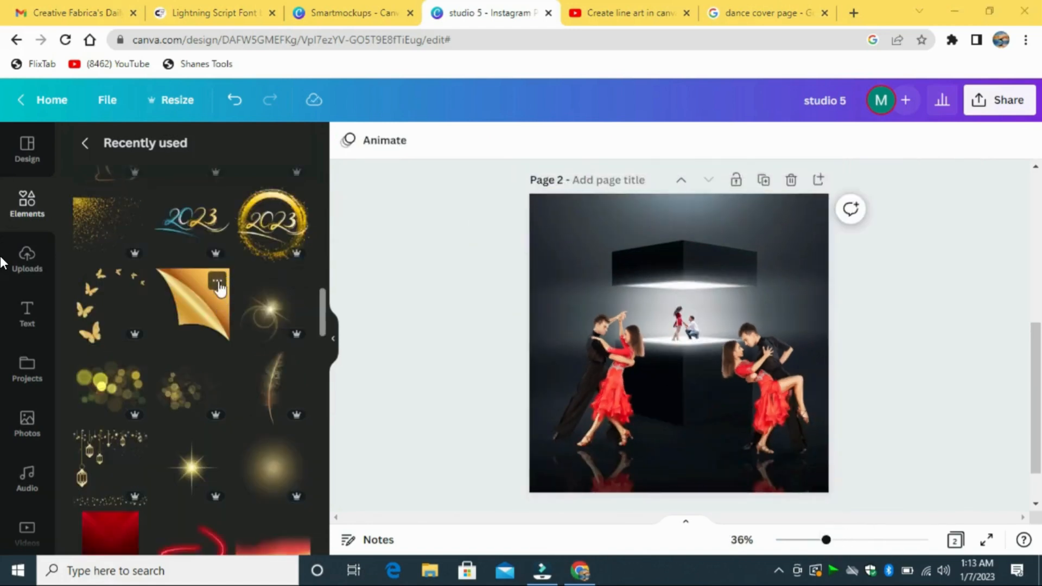
- Add the Golden page corner graphic and fit it into the page's upper right corner
left_click(218, 282)
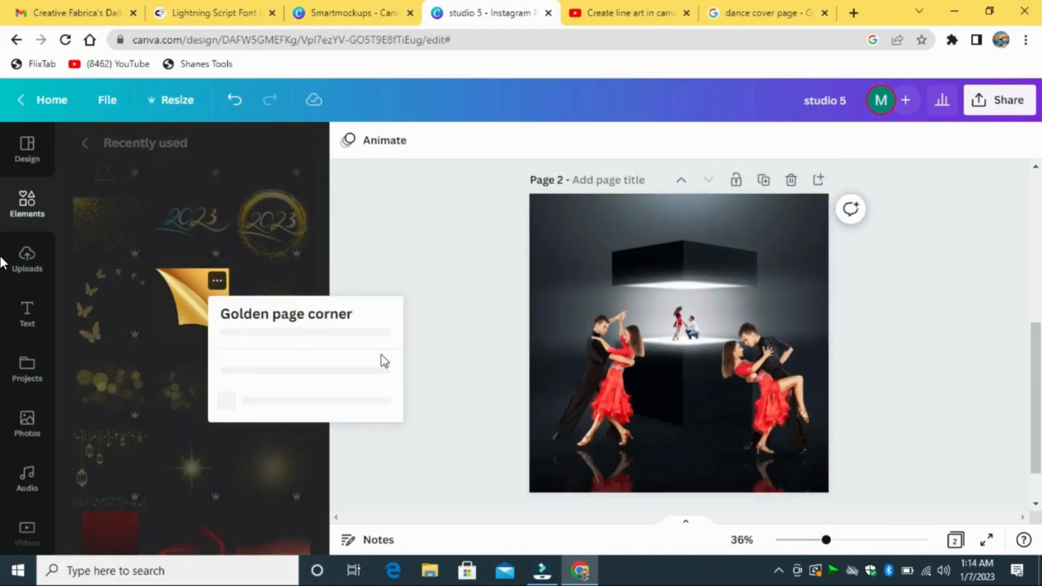
left_click(488, 395)
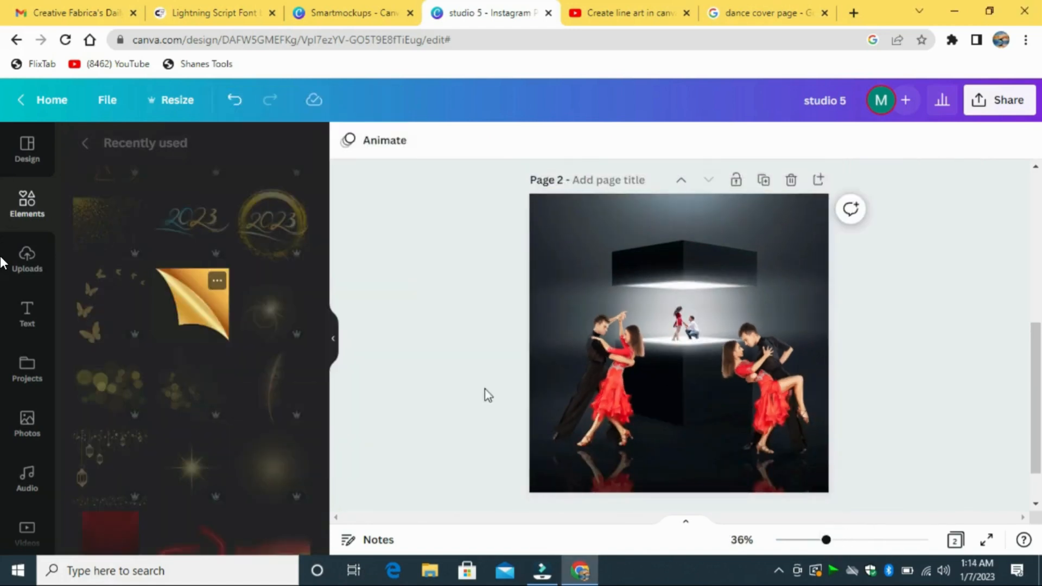
left_click(201, 305)
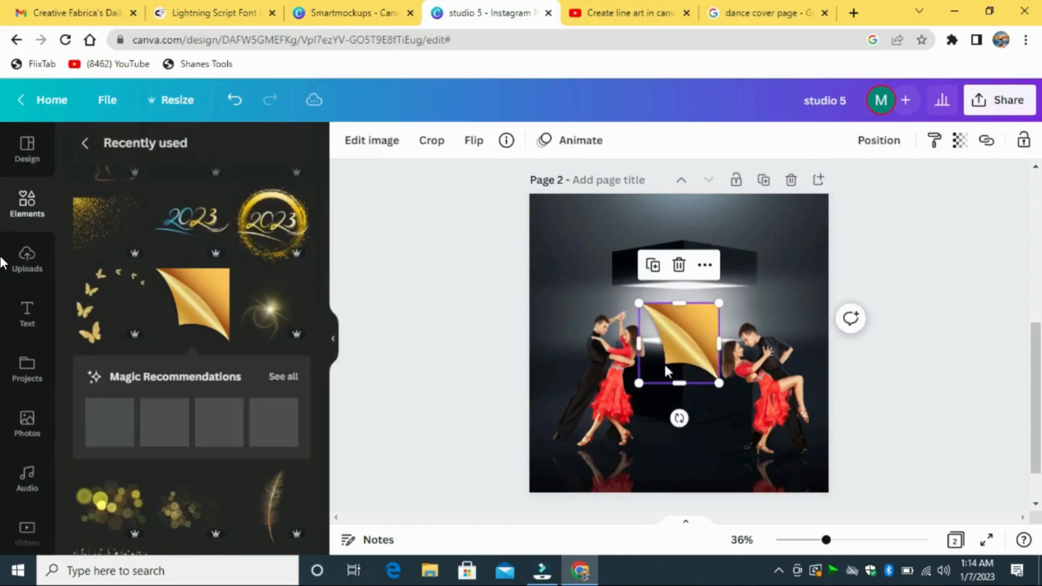
left_click_drag(677, 356, 782, 243)
left_click(923, 243)
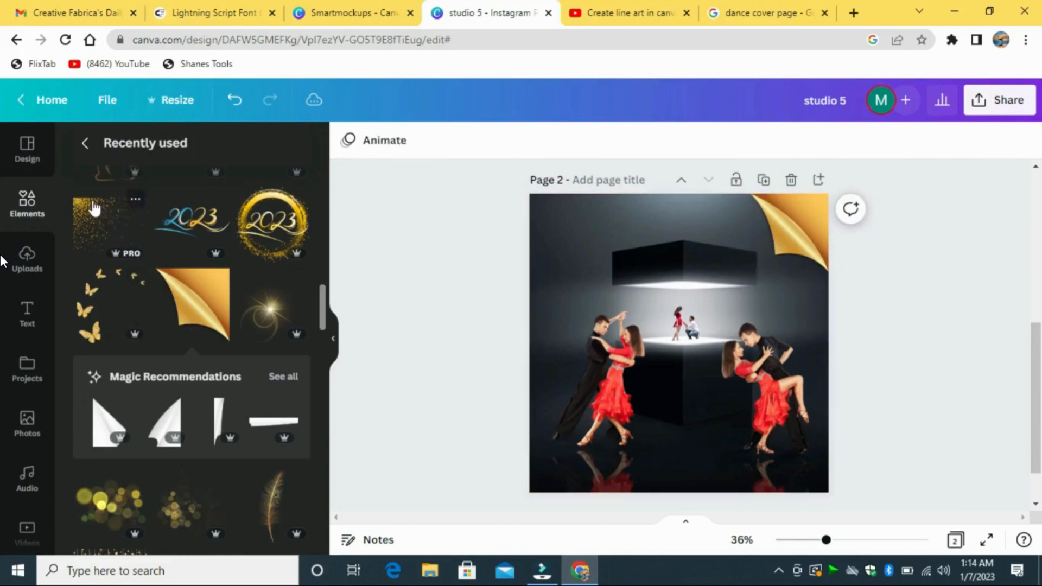
- Add the "gold glittering bokeh abstract background" graphic and fit it into the page's upper left corner
left_click(135, 201)
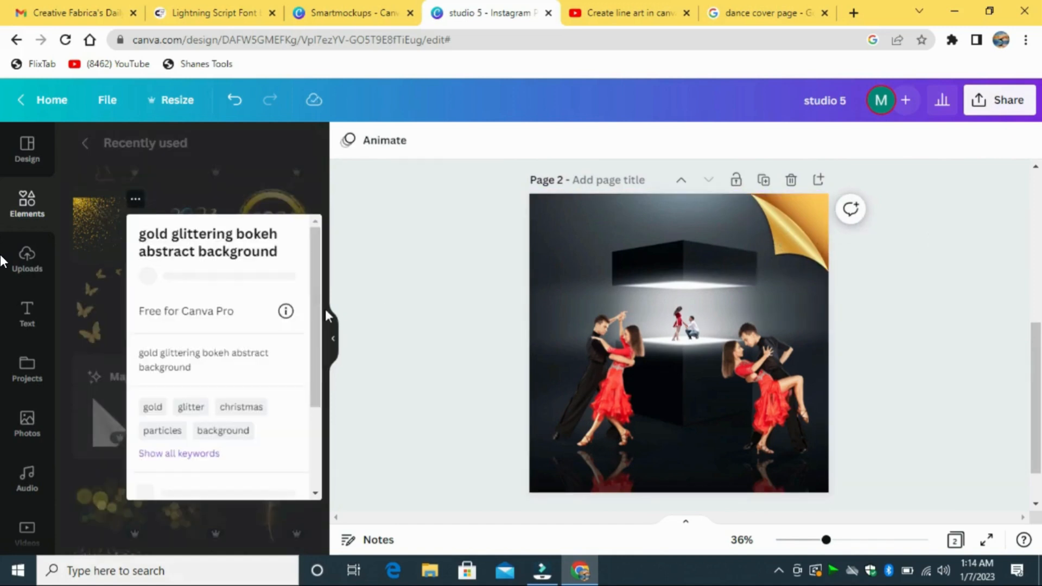
left_click(424, 336)
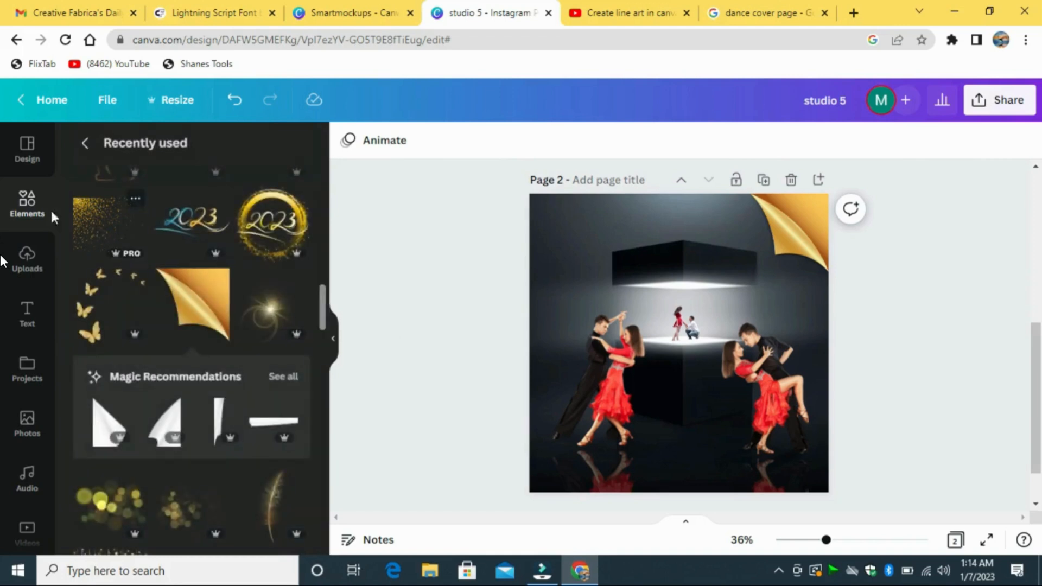
left_click(92, 235)
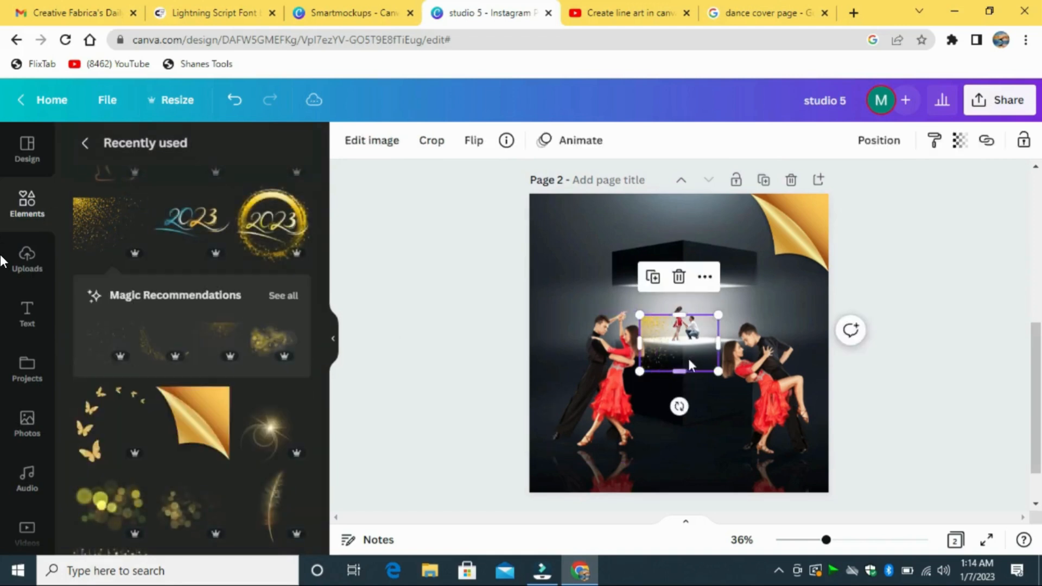
left_click_drag(679, 359, 623, 263)
left_click(951, 280)
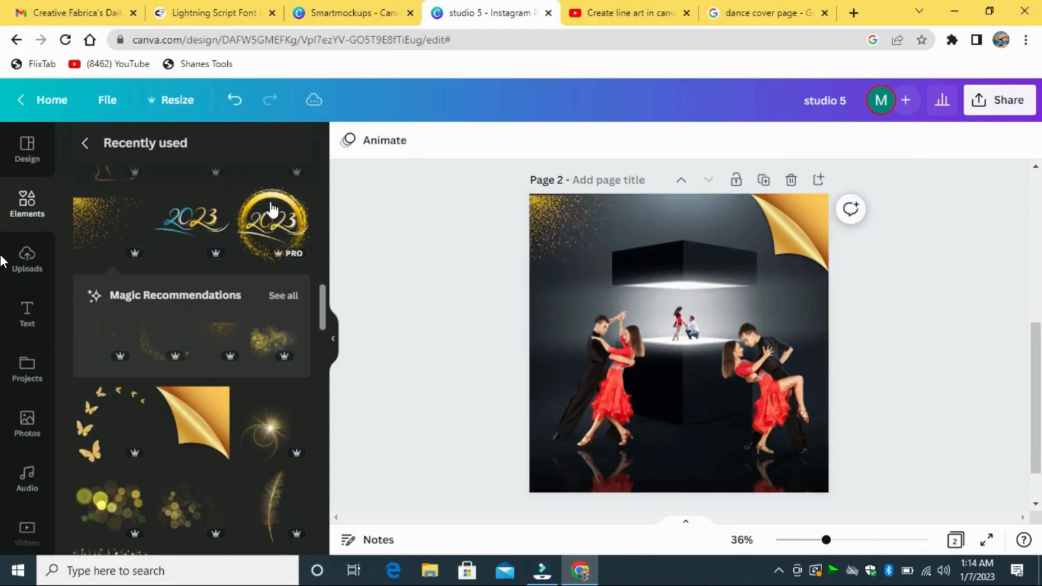
- Add the gold and blue glowing "2023" lettering and place it just above the left part of the upper block
left_click(217, 201)
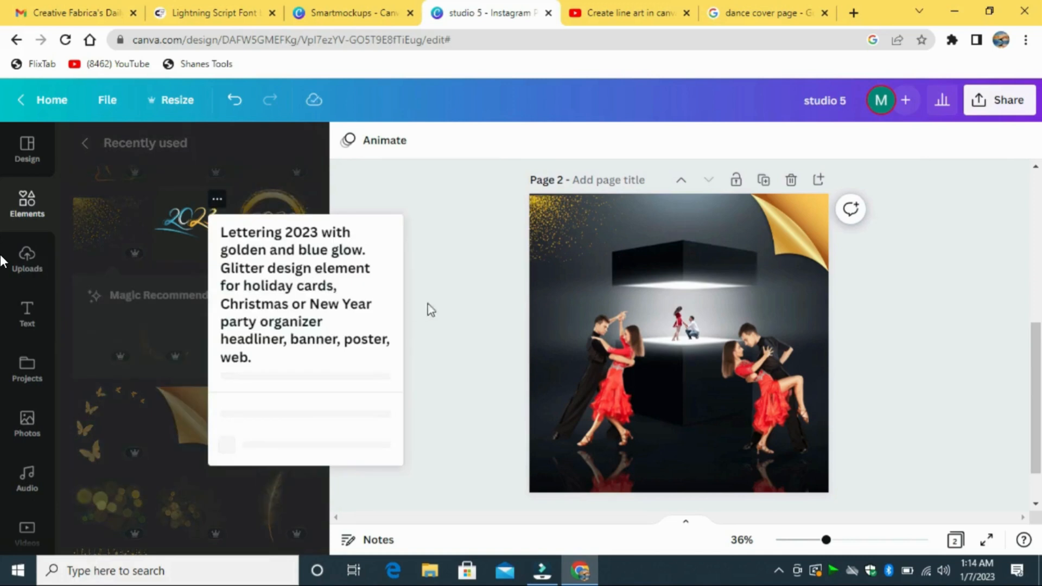
left_click(461, 289)
left_click(192, 220)
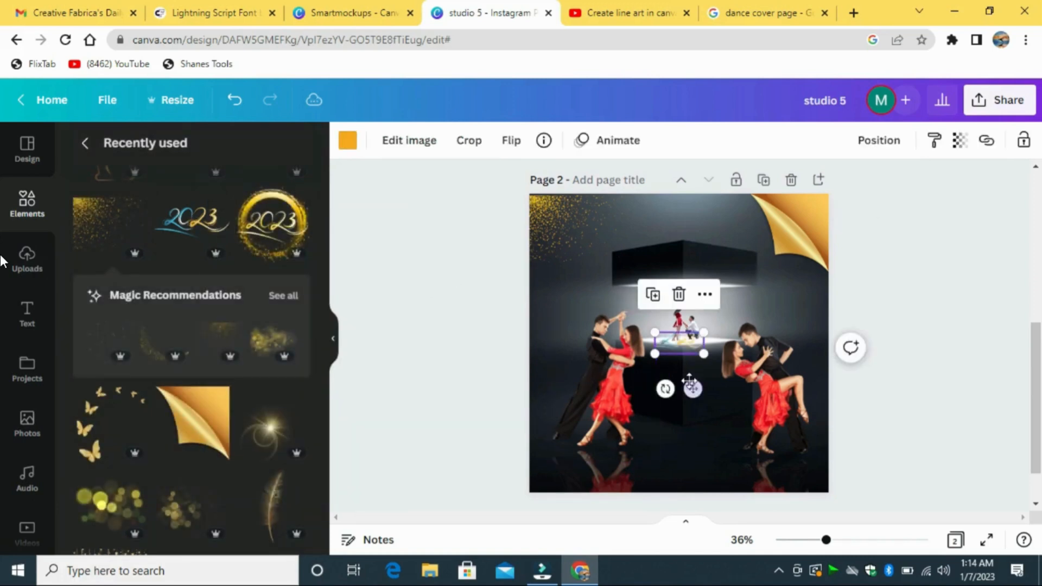
left_click_drag(691, 383, 641, 276)
left_click(951, 277)
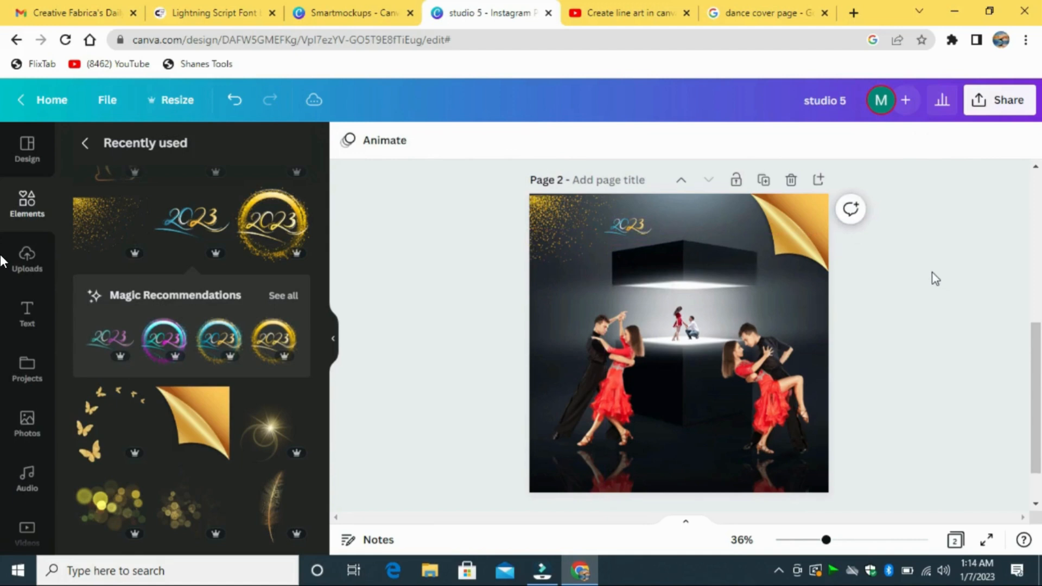
- Add the Golden Butterfly graphic and place it small at the page's left edge, below the gold glitter
scroll(217, 448, "up", 5)
left_click(216, 438)
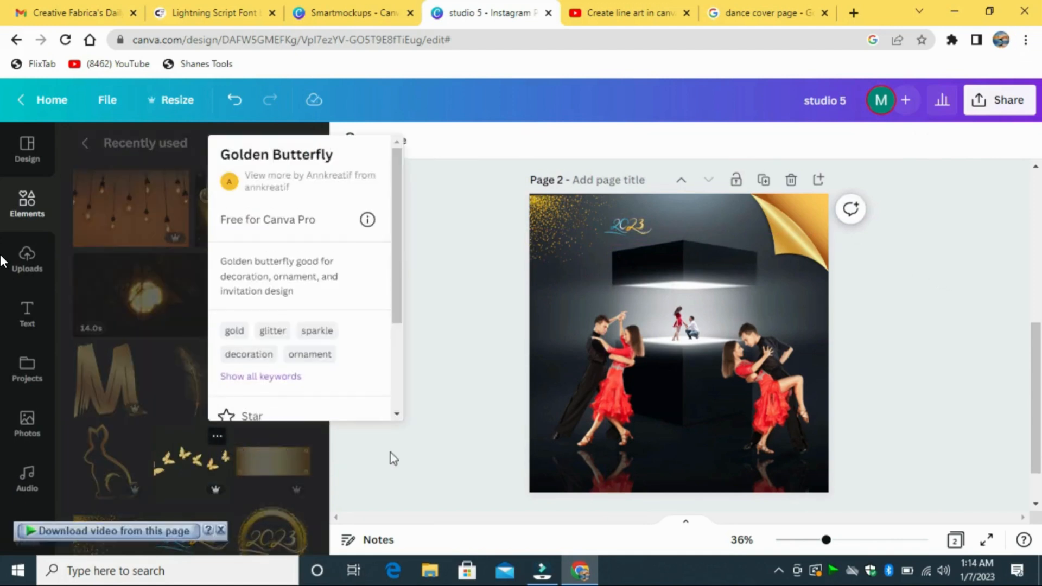
left_click(430, 431)
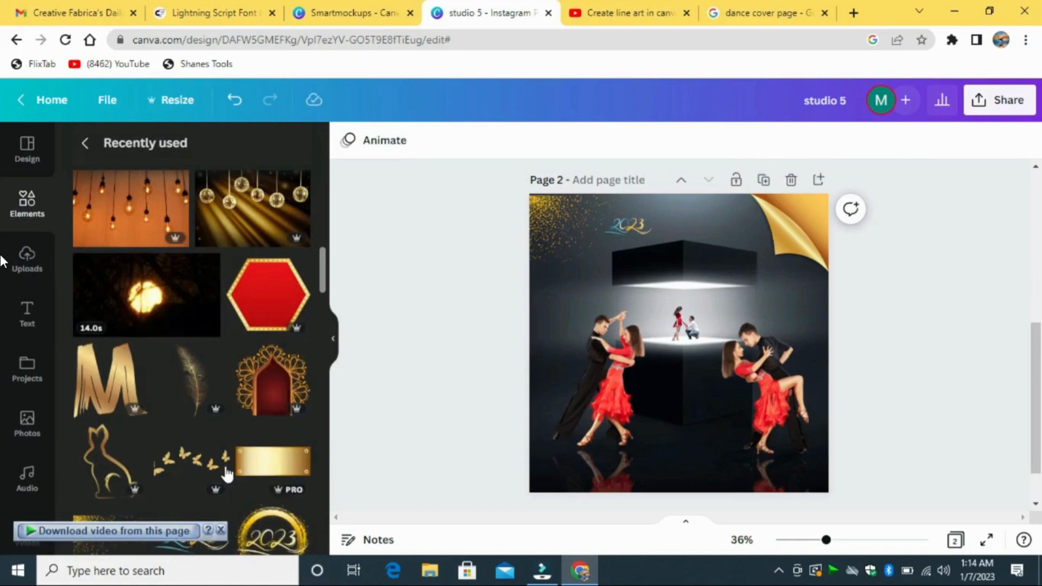
left_click(191, 461)
left_click_drag(694, 390, 568, 316)
left_click(980, 250)
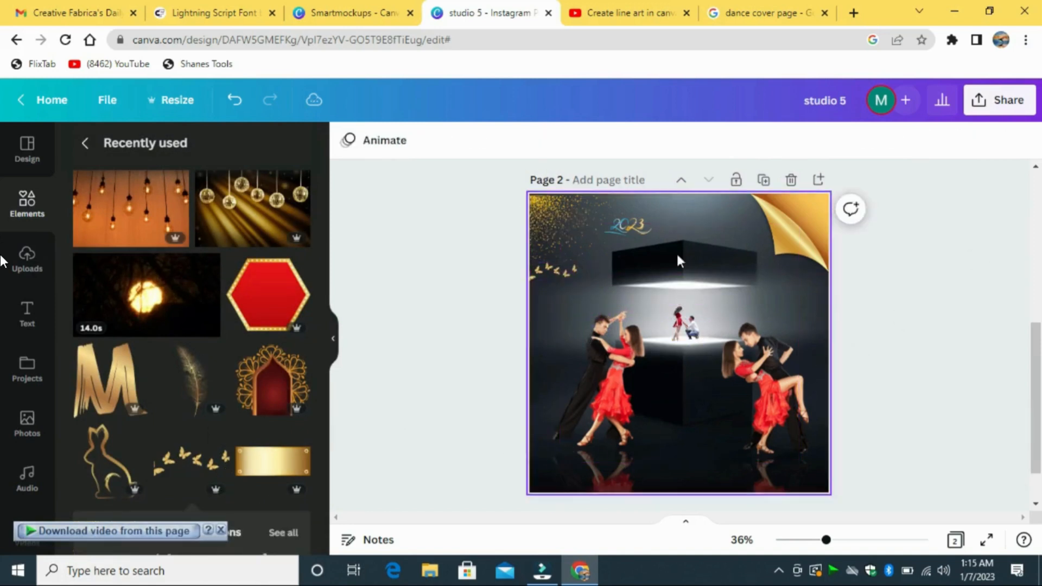
- Nudge the golden butterflies slightly upward toward the gold glitter
left_click(559, 210)
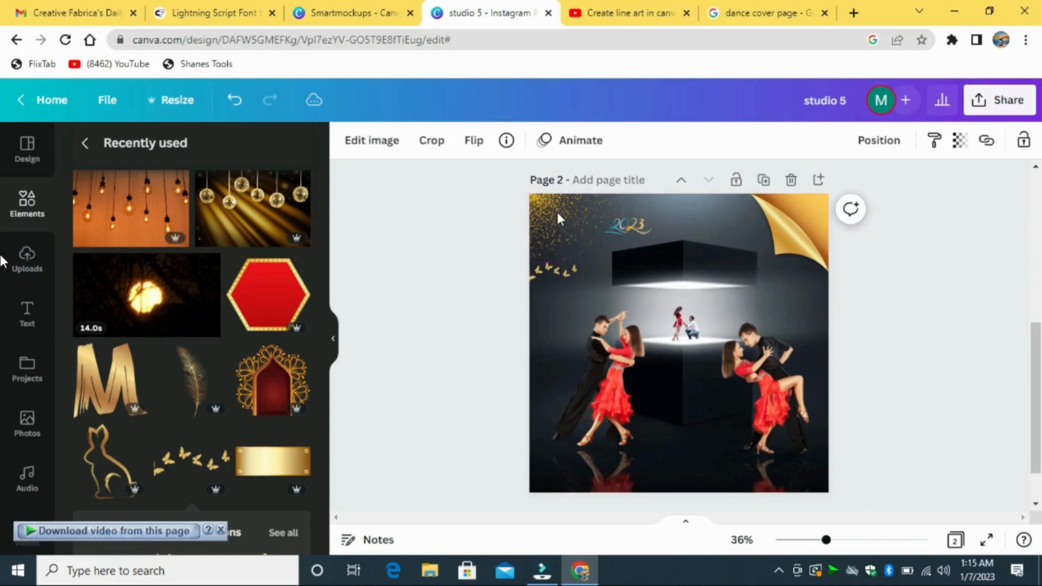
left_click(556, 215)
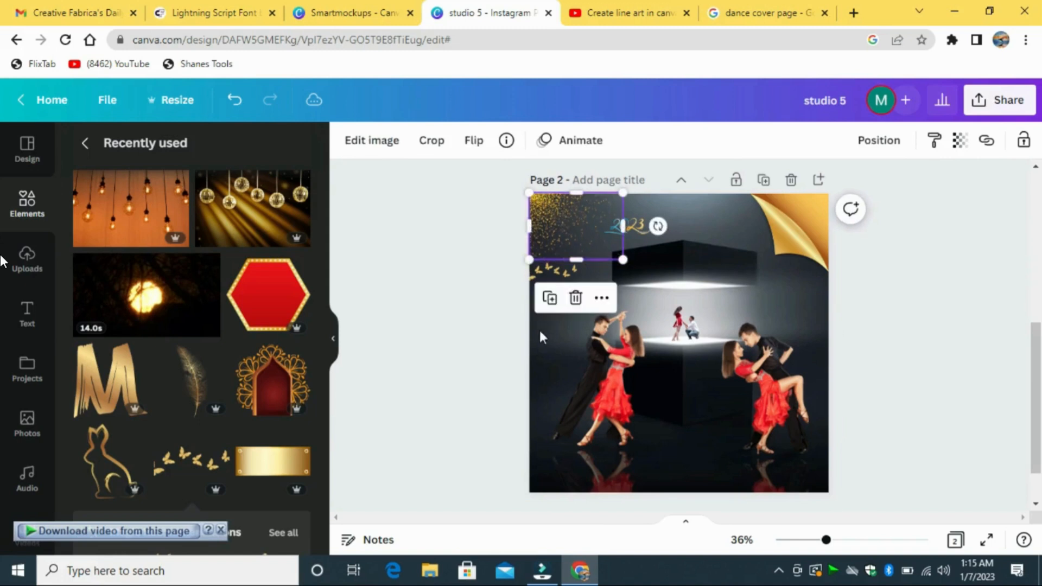
left_click(566, 271)
key("Up")
key("Up")
key("Up")
key("Up")
key("Up")
key("Up")
key("Up")
key("Up")
key("Up")
key("Up")
key("Up")
key("Up")
key("Up")
key("Up")
key("Up")
key("Up")
key("Up")
key("Up")
key("Up")
key("Up")
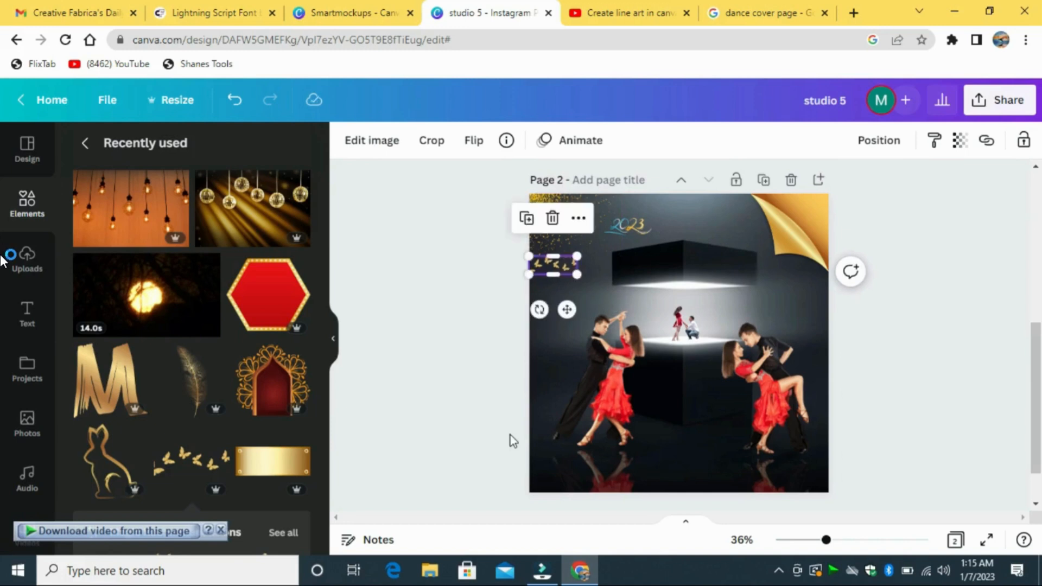
- Add the "Spotlight with halogen bulb" photo to the page and remove its background with BG Remover
left_click(710, 306)
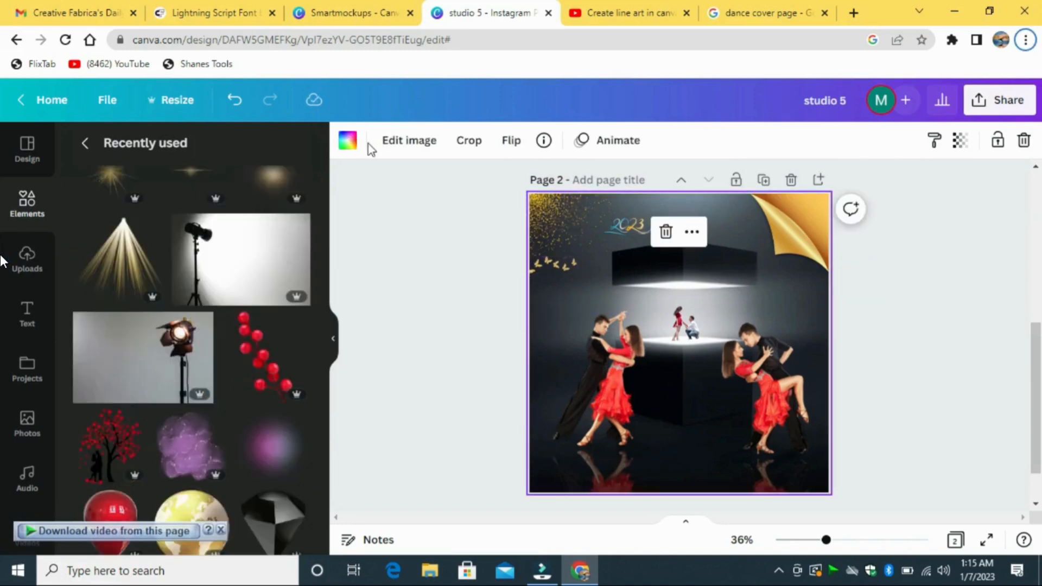
left_click(201, 327)
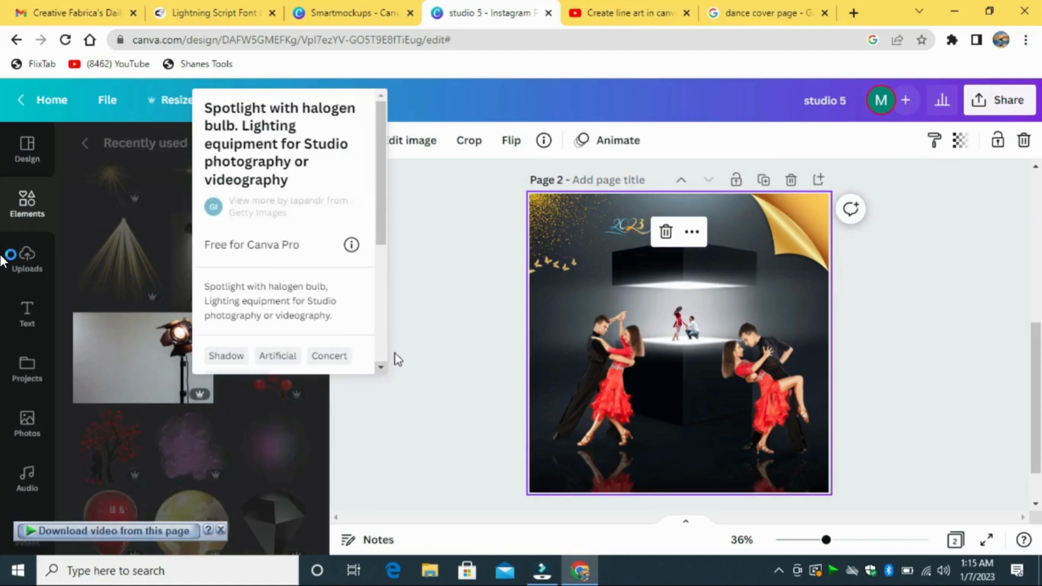
left_click(427, 333)
left_click(178, 349)
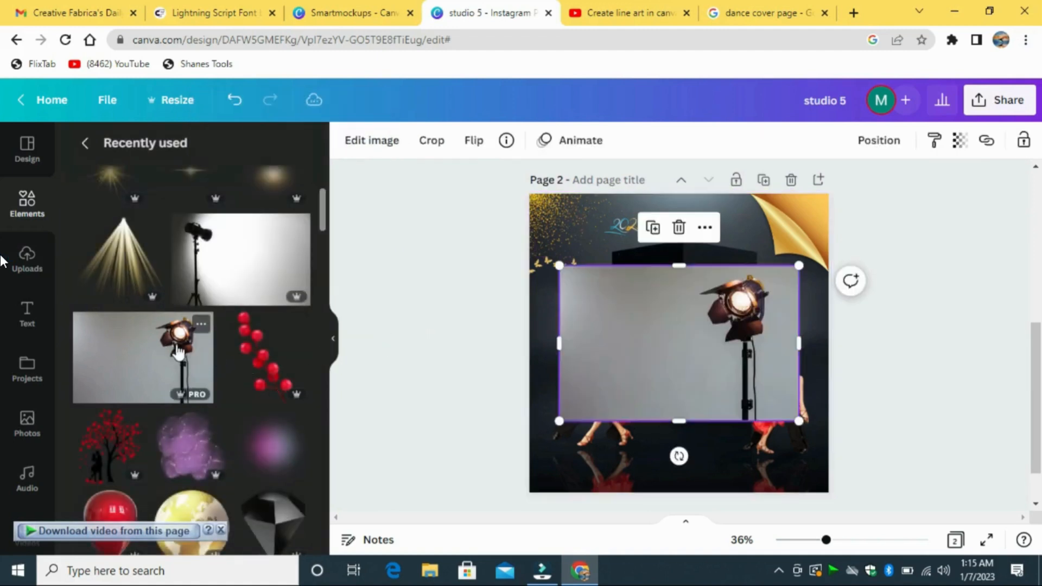
left_click(389, 144)
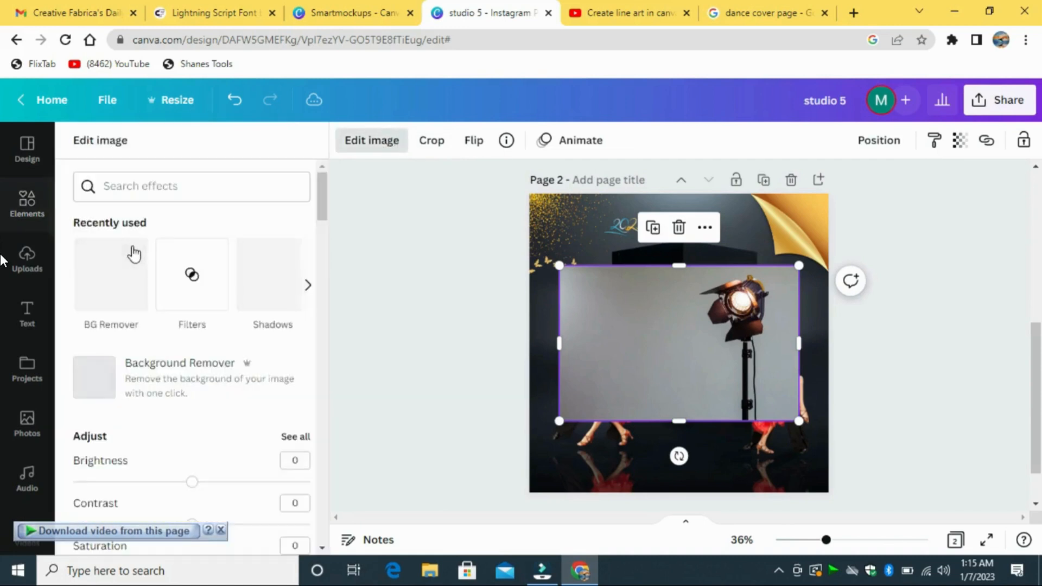
left_click(126, 269)
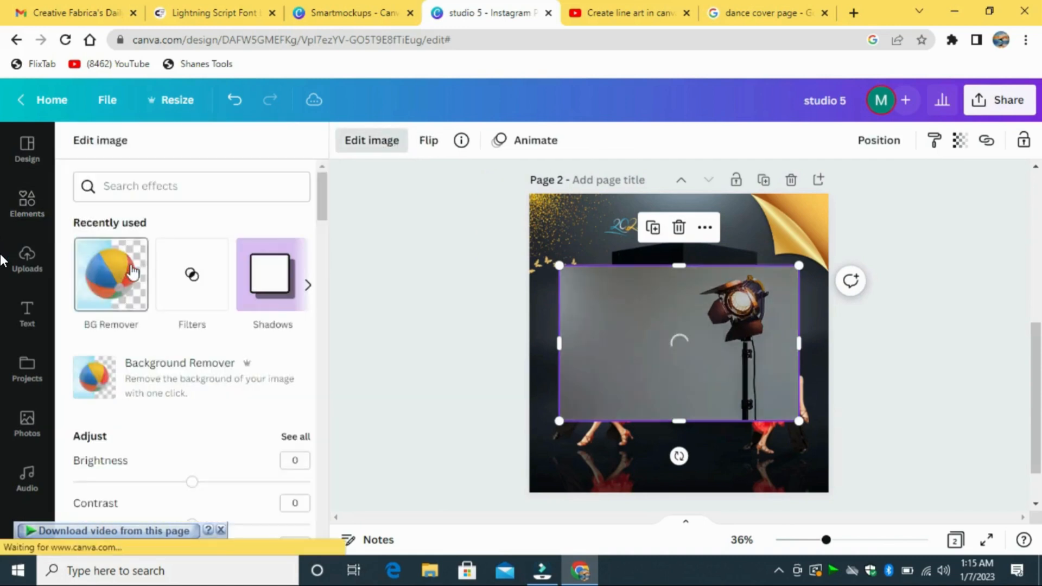
left_click(251, 529)
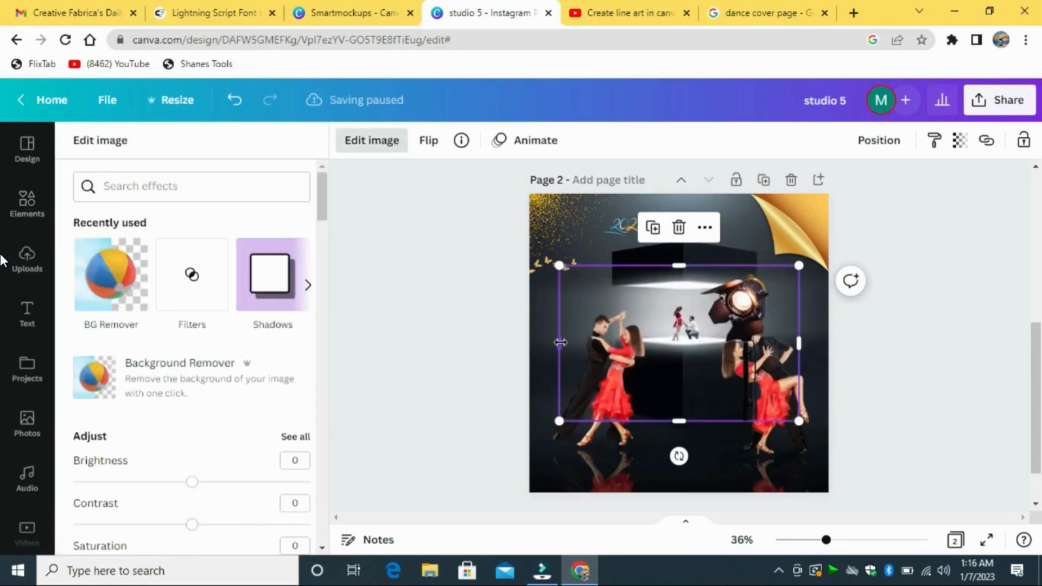
- Crop the spotlight photo close to the lamp, scale it down and move it to the page's right edge above the dancers
left_click_drag(559, 341, 691, 365)
left_click_drag(799, 344, 797, 314)
left_click_drag(830, 233, 808, 273)
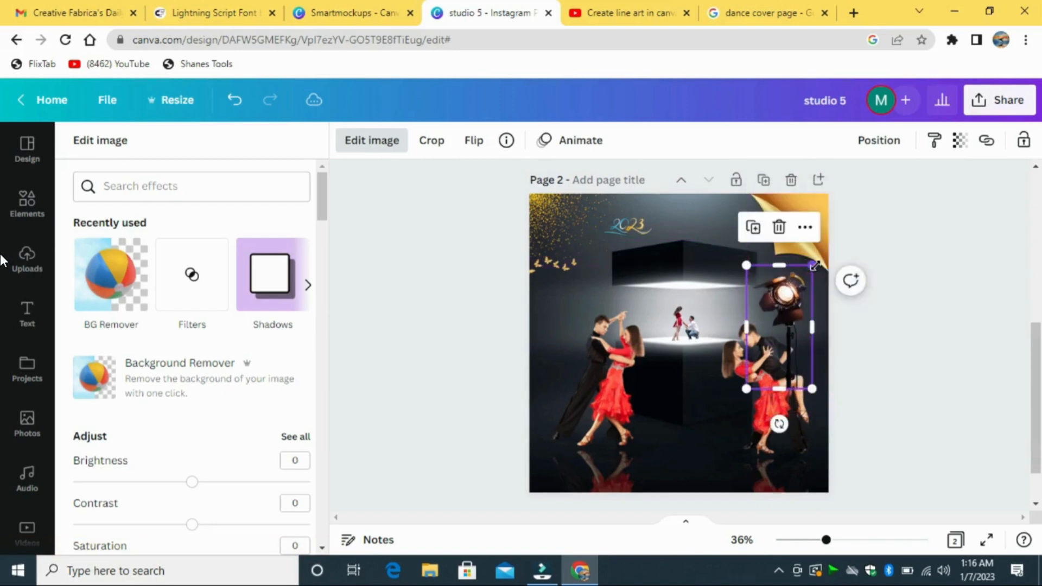
left_click_drag(775, 313, 787, 313)
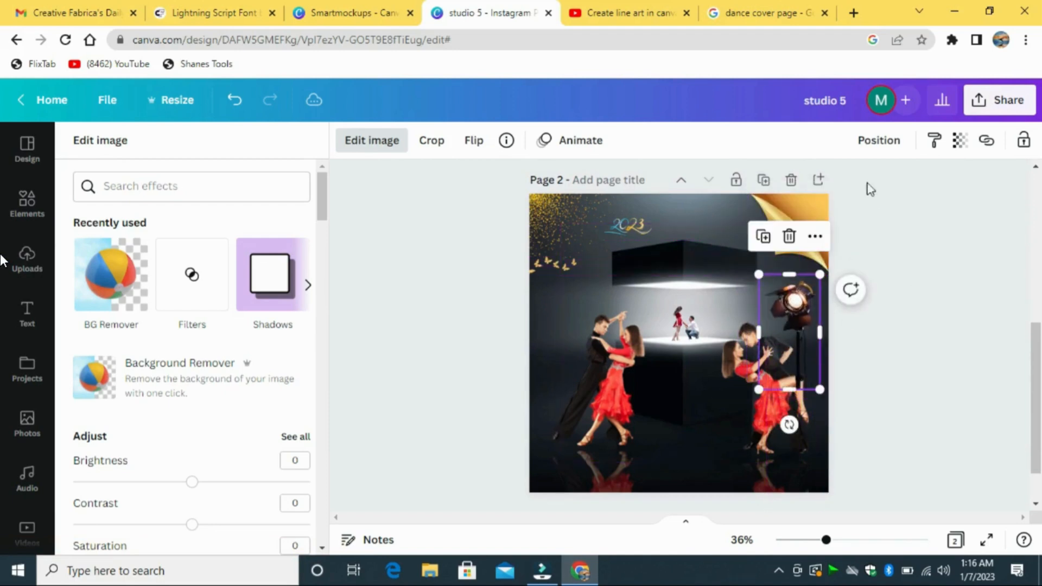
- Send the spotlight behind the right dancing couple and scale it down slightly
left_click(879, 141)
left_click(955, 242)
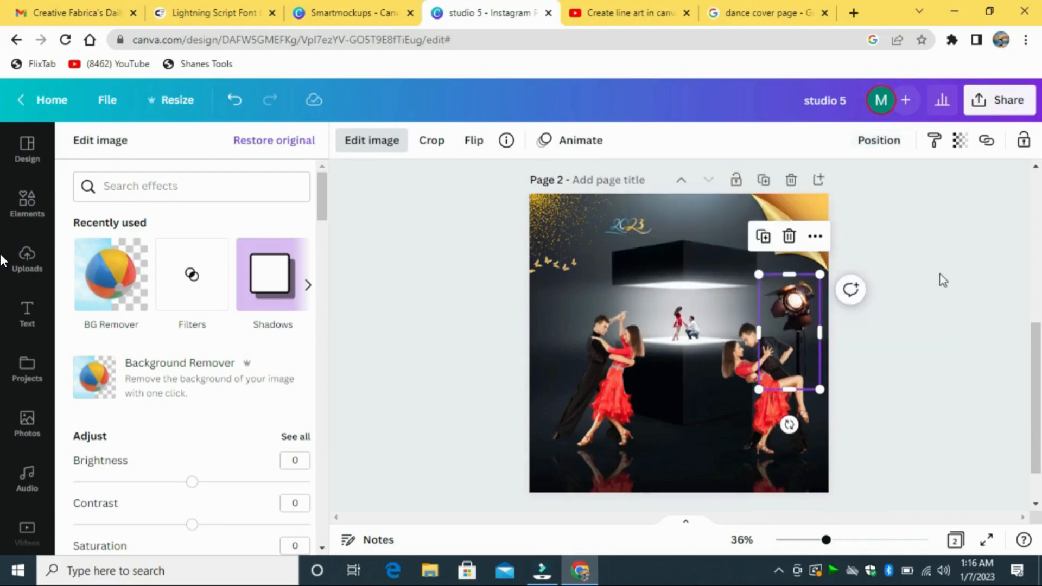
left_click_drag(817, 272, 812, 306)
left_click(831, 317)
left_click(805, 324)
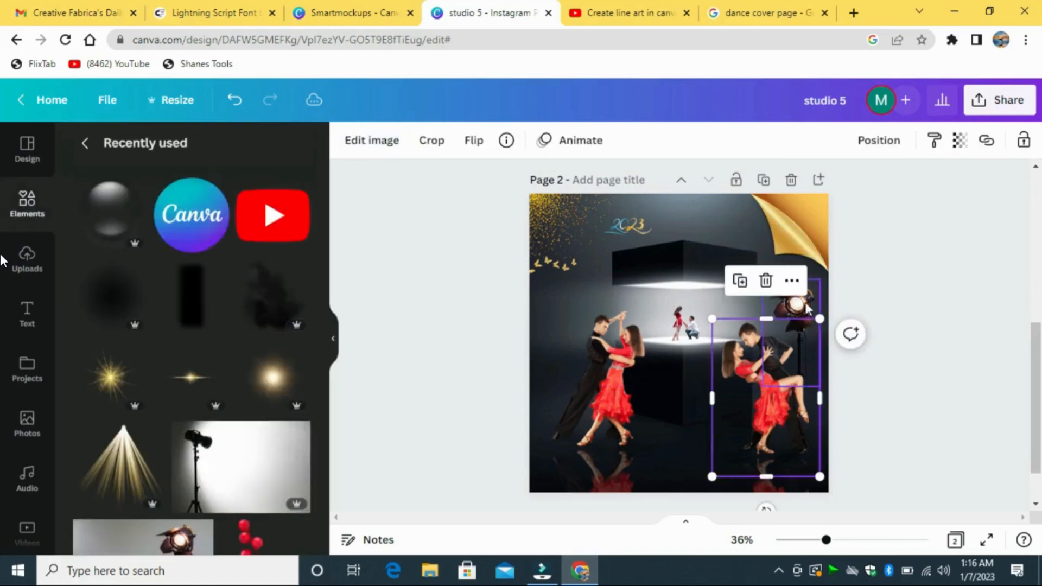
- Duplicate the spotlight, place the copy at the page's left edge above the other couple and flip it horizontally
left_click(809, 299)
left_click(768, 244)
left_click_drag(796, 337, 560, 336)
left_click(474, 140)
left_click(516, 181)
left_click(985, 321)
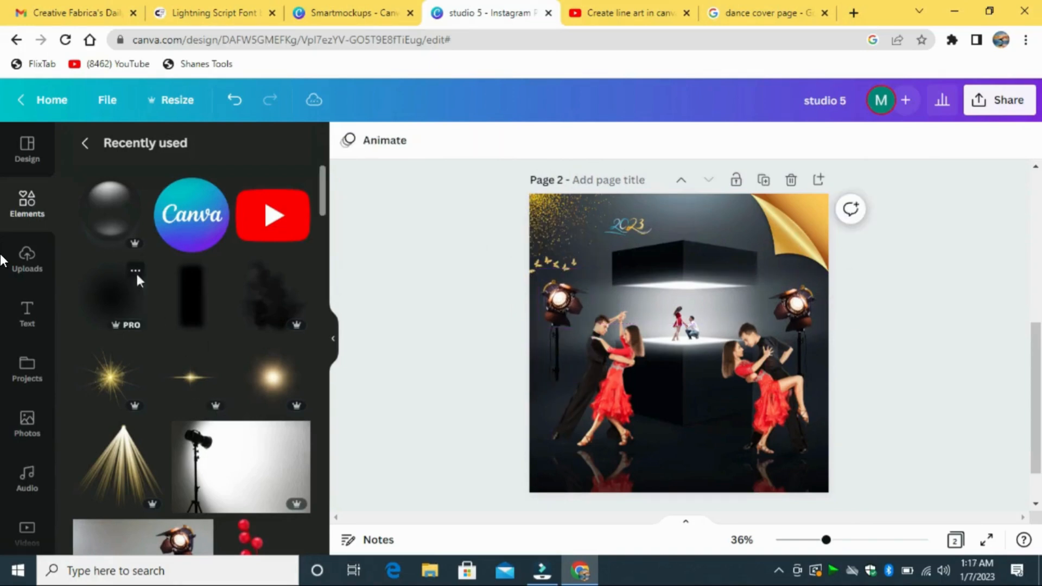
- Add the blurred black shadow graphic over the left spotlight's stand and lower its opacity
left_click(136, 270)
left_click(421, 382)
left_click(116, 295)
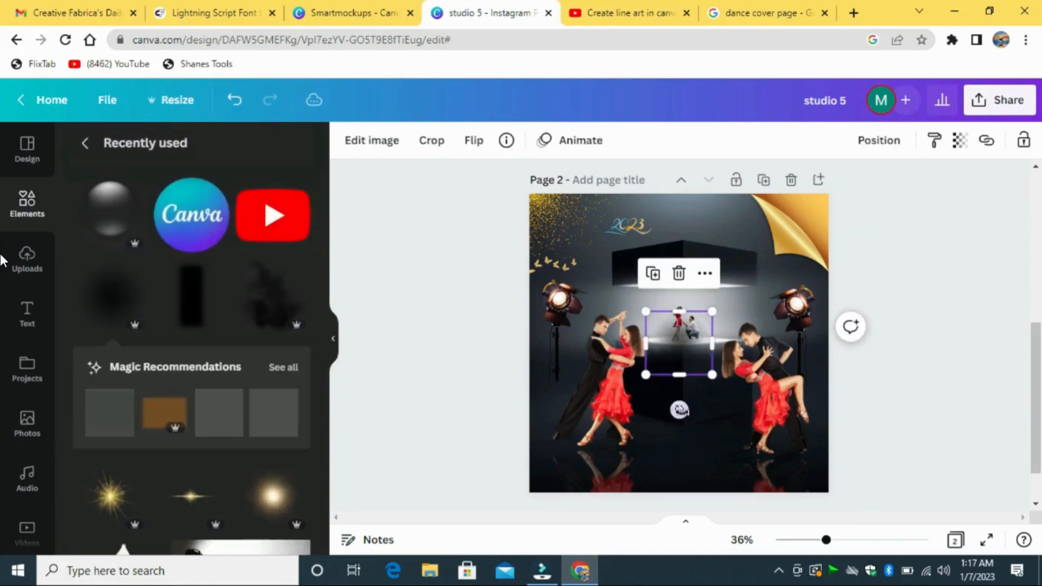
left_click_drag(680, 354, 562, 385)
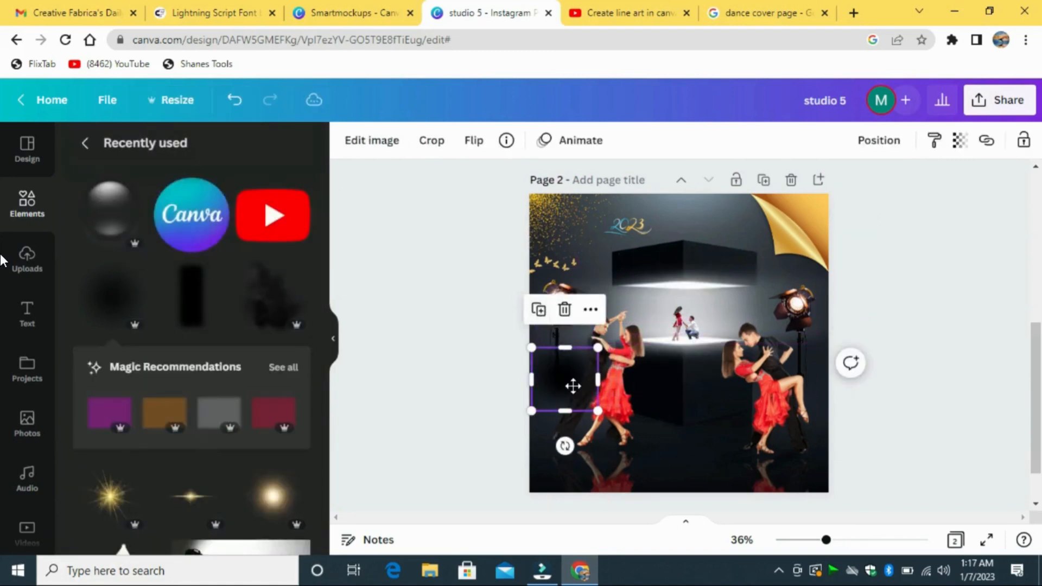
left_click_drag(572, 384, 565, 376)
left_click(961, 156)
left_click_drag(942, 204, 887, 203)
key("Escape")
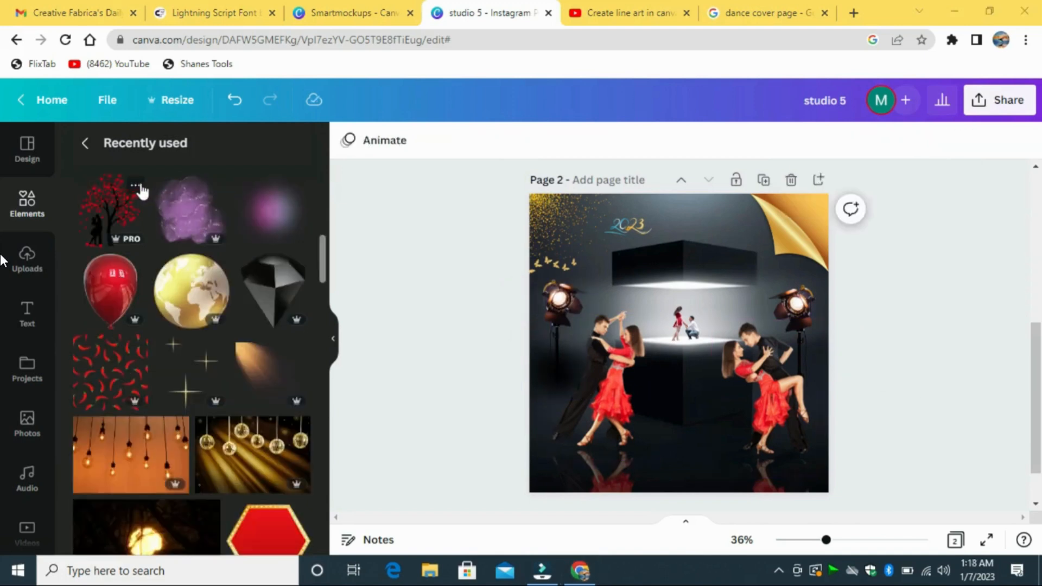
- Add the "Loving couple under tree, couple, tree with hearts" graphic and center it in front of the lower block
left_click(135, 185)
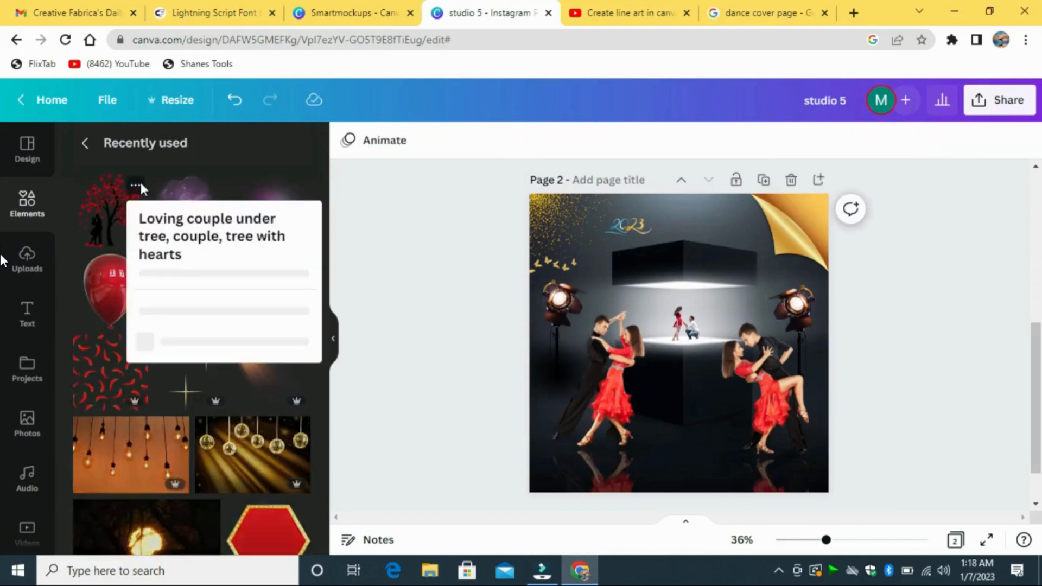
left_click(437, 306)
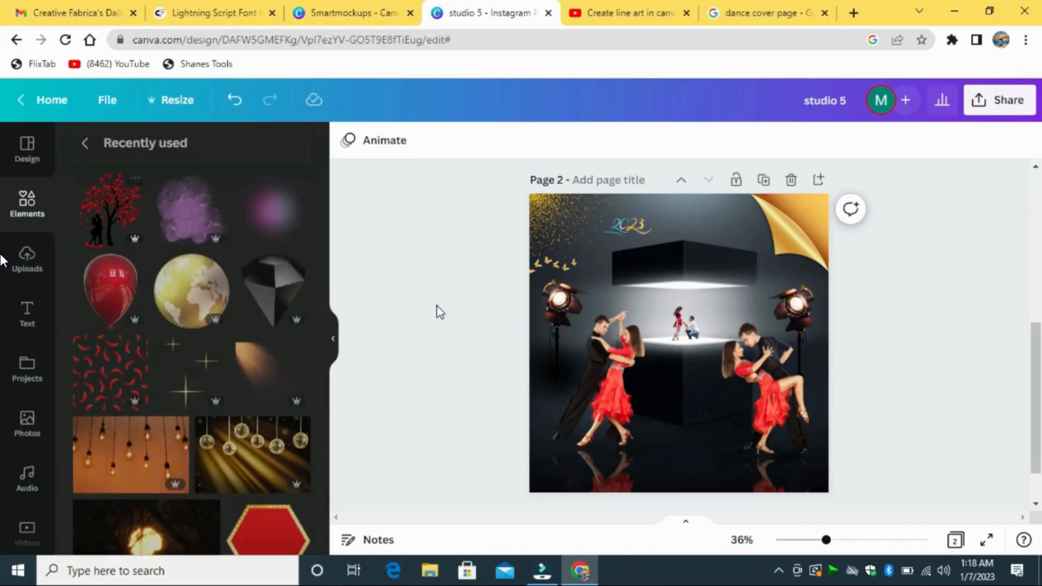
left_click(102, 209)
left_click_drag(678, 369, 675, 400)
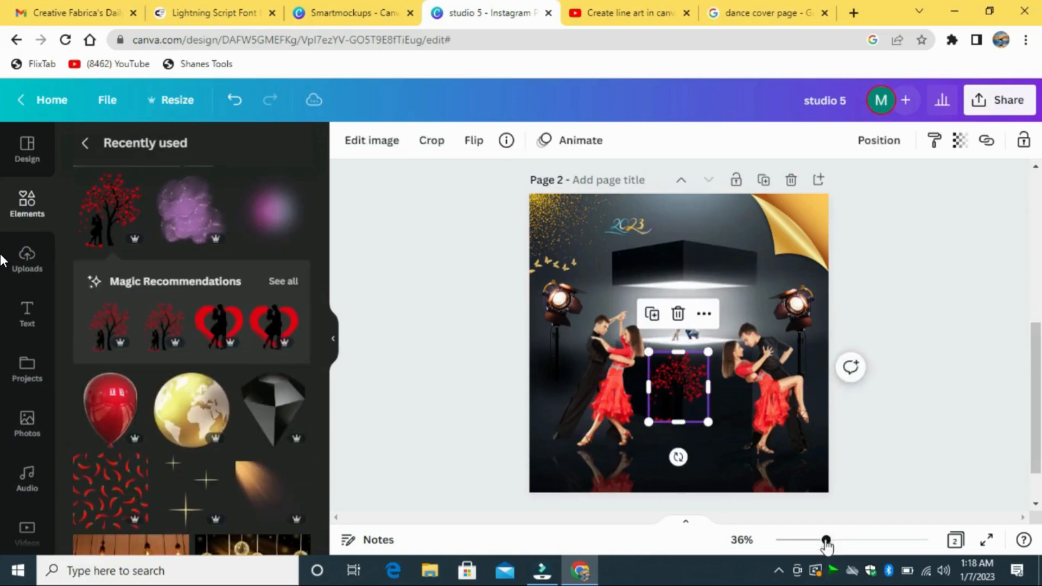
left_click_drag(827, 540, 839, 541)
left_click_drag(690, 454, 679, 461)
left_click(970, 388)
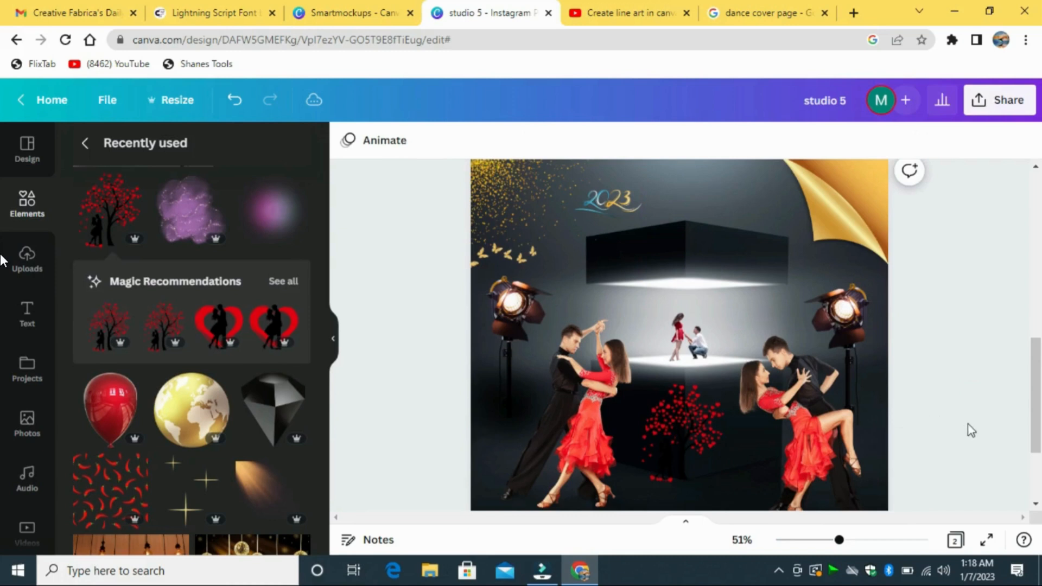
- Duplicate the heart tree, place the copy directly below the original and flip it vertically as a reflection
left_click(1035, 504)
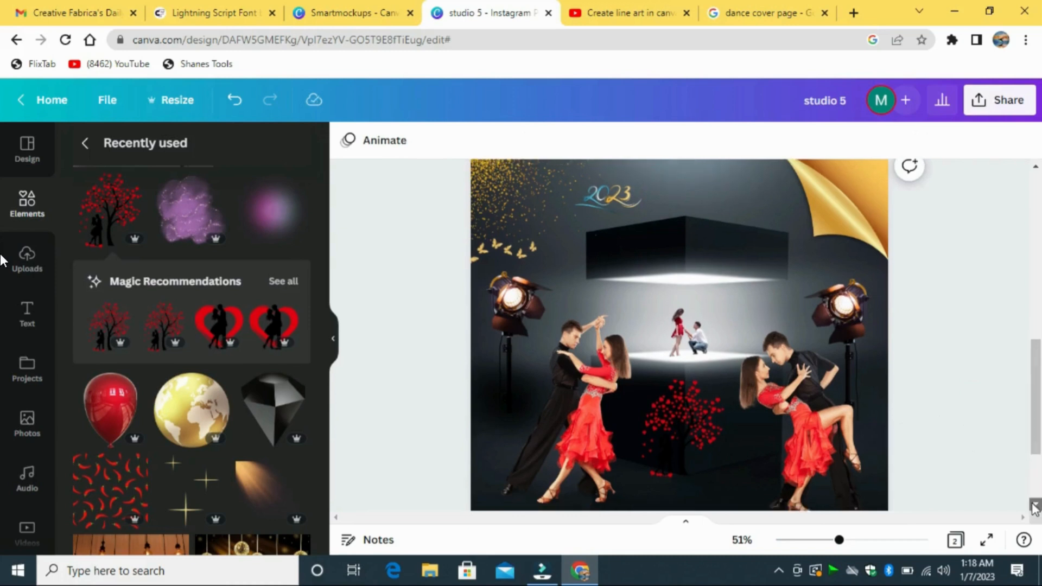
left_click(709, 343)
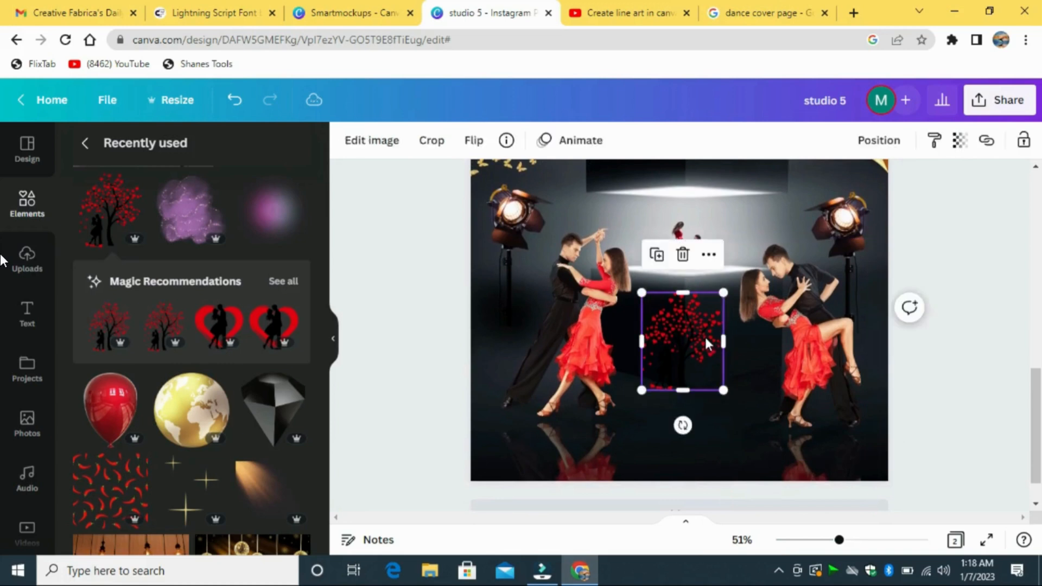
left_click(658, 254)
left_click_drag(694, 341, 673, 453)
left_click(474, 140)
left_click(518, 210)
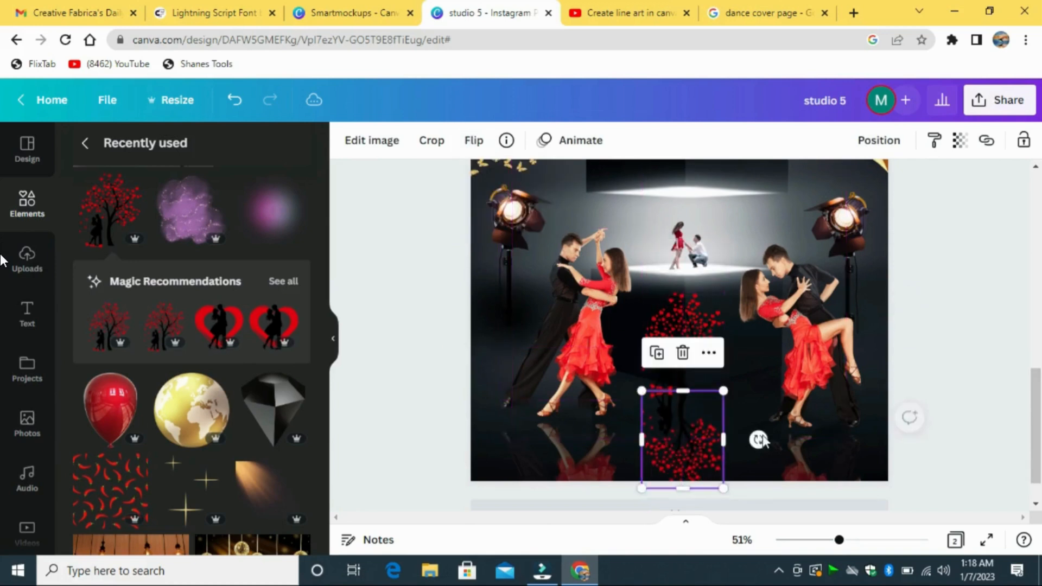
left_click(936, 330)
left_click(662, 435)
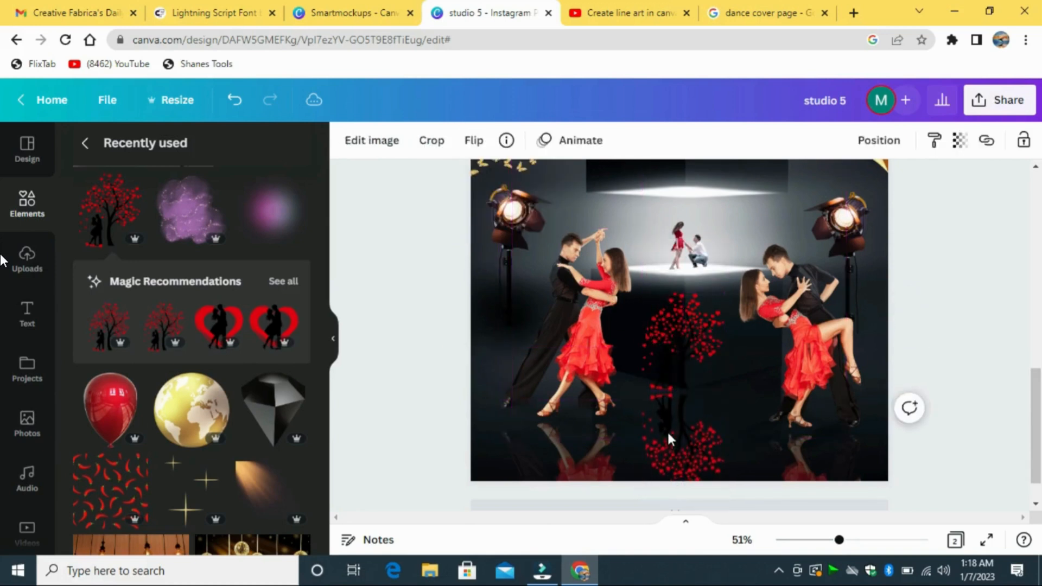
- Lower the opacity of the flipped heart tree to about 38 to soften the reflection
left_click(667, 433)
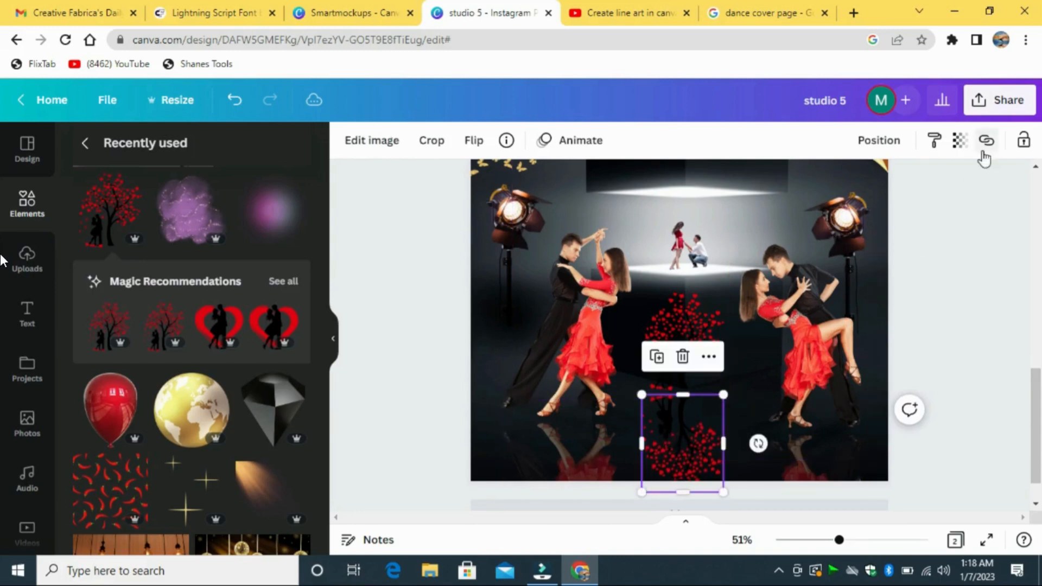
left_click(960, 140)
left_click_drag(954, 202, 863, 211)
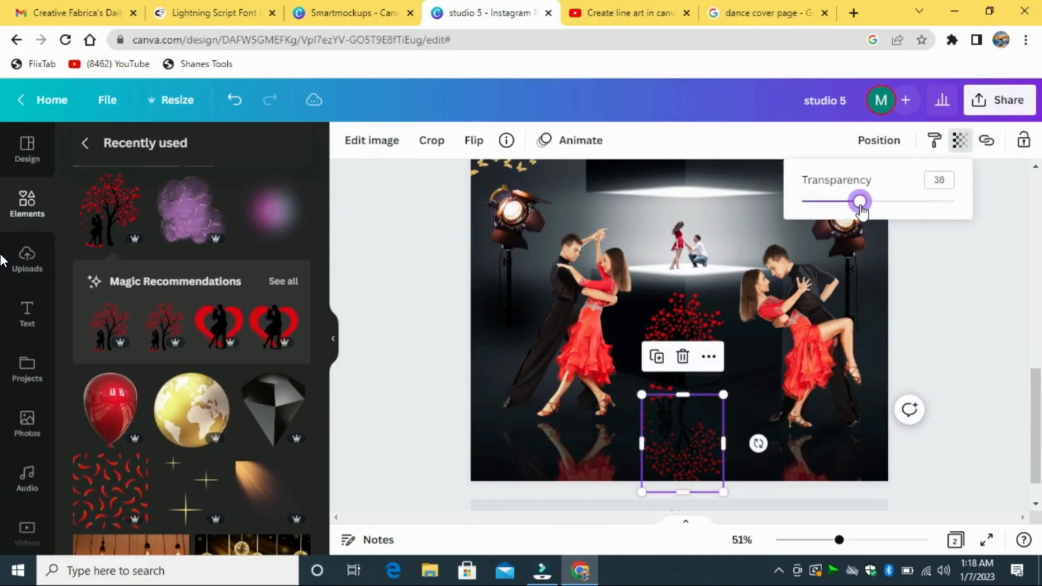
left_click(1014, 293)
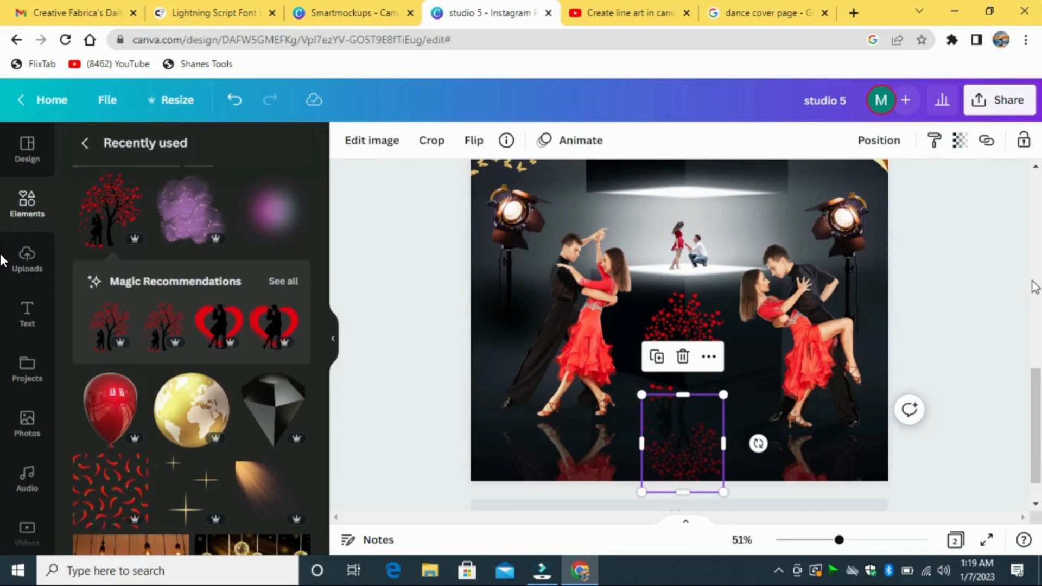
left_click(1035, 287)
- Add the "Photo Studio with Lightning Equipment" photo, remove its background and crop it tightly around the light stand
left_click(298, 321)
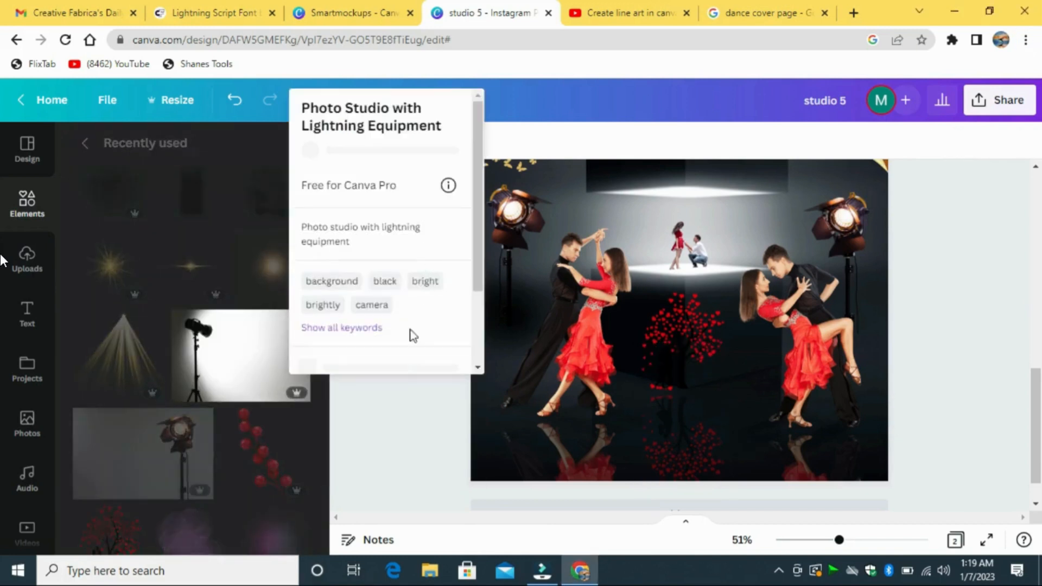
left_click(394, 440)
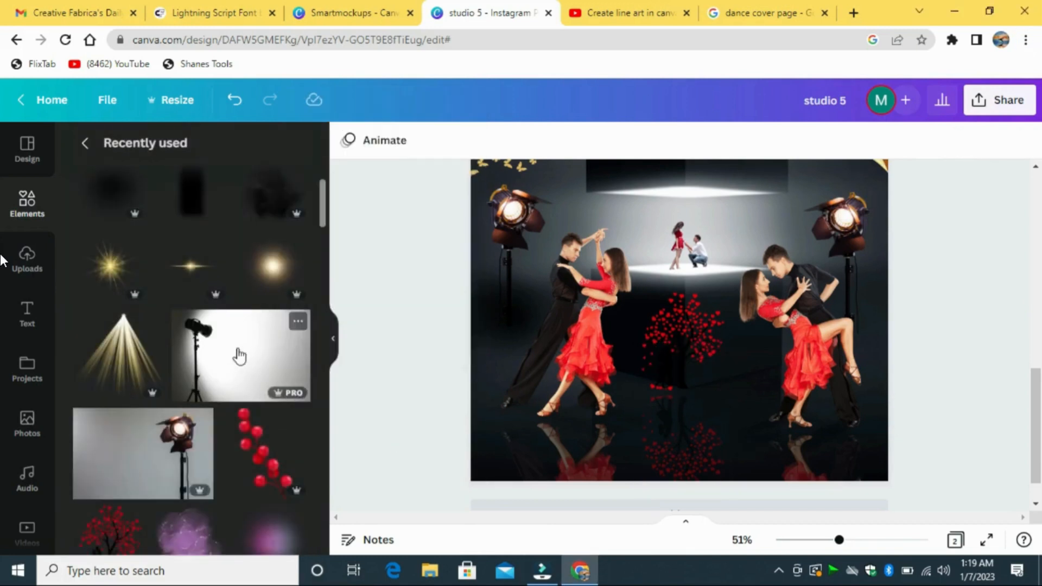
left_click(235, 353)
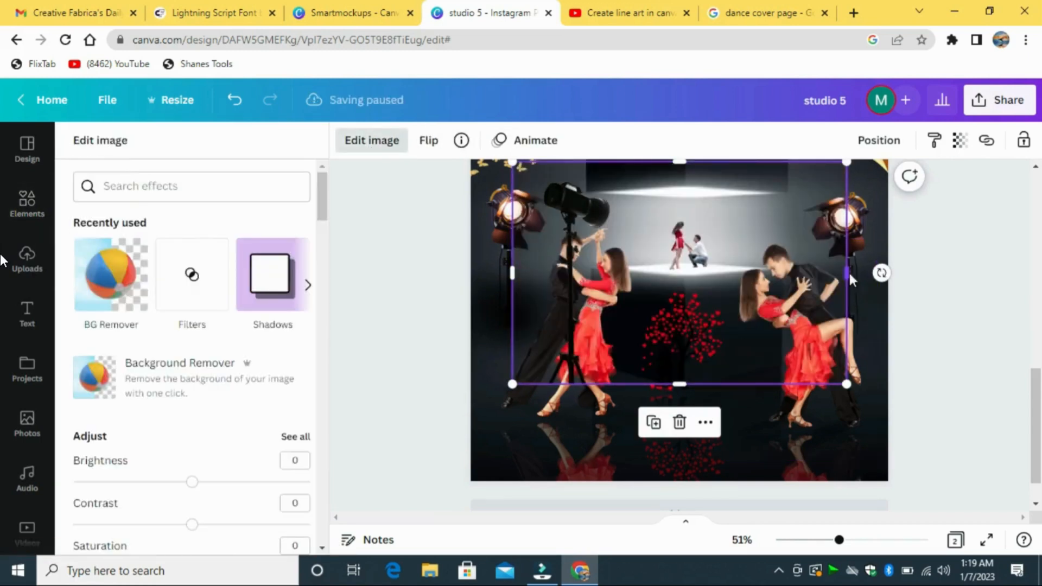
left_click_drag(850, 278, 627, 278)
left_click_drag(604, 261, 607, 315)
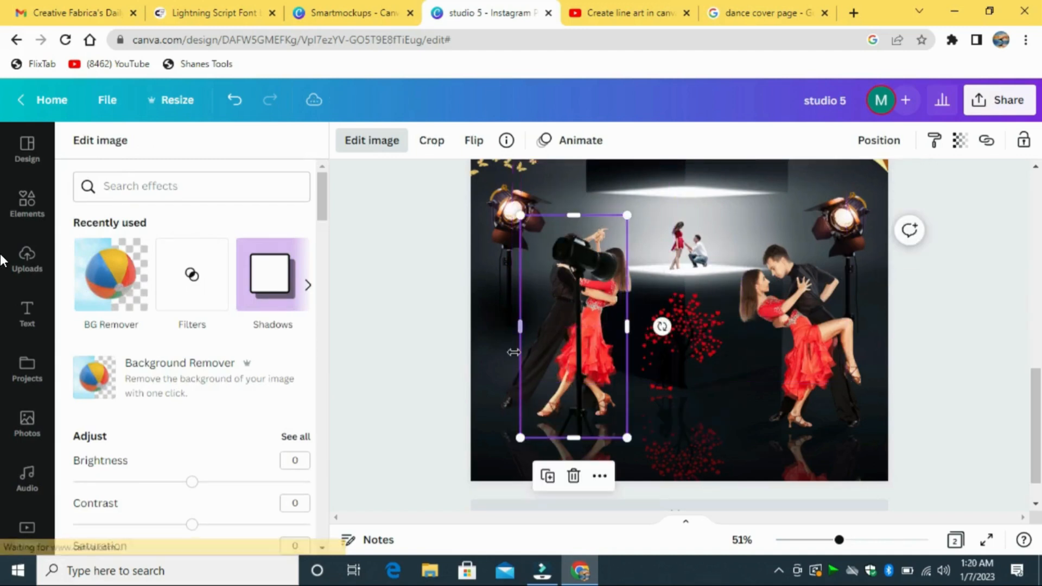
left_click_drag(520, 327, 543, 342)
left_click_drag(597, 217, 598, 227)
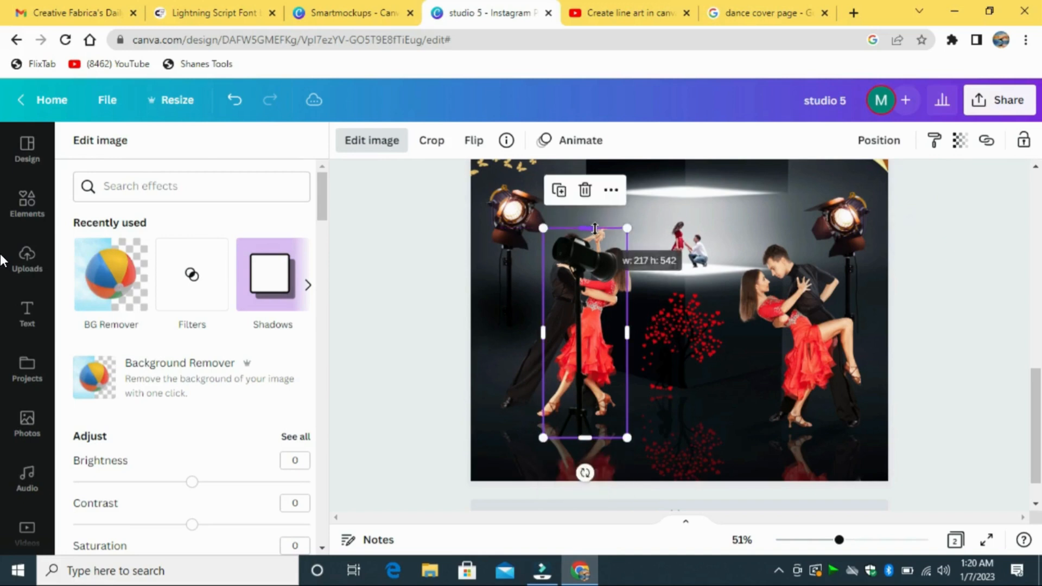
- Flip the light stand horizontally, shrink it to about 131 by 327 and place it just right of the heart tree
left_click(474, 141)
left_click(513, 178)
left_click_drag(610, 316, 749, 365)
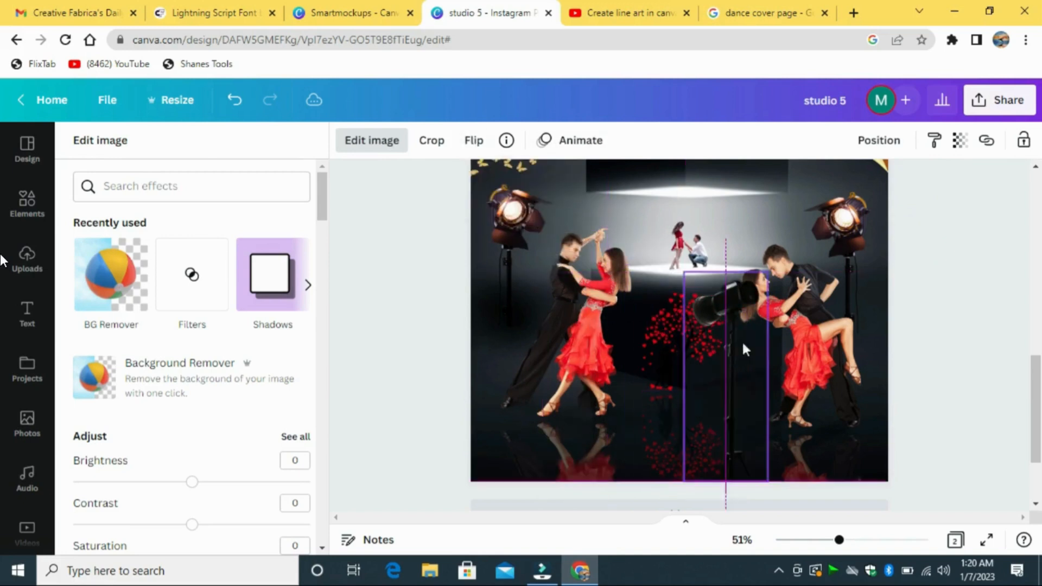
left_click_drag(768, 274, 733, 360)
left_click_drag(707, 413, 736, 408)
left_click_drag(766, 353, 763, 349)
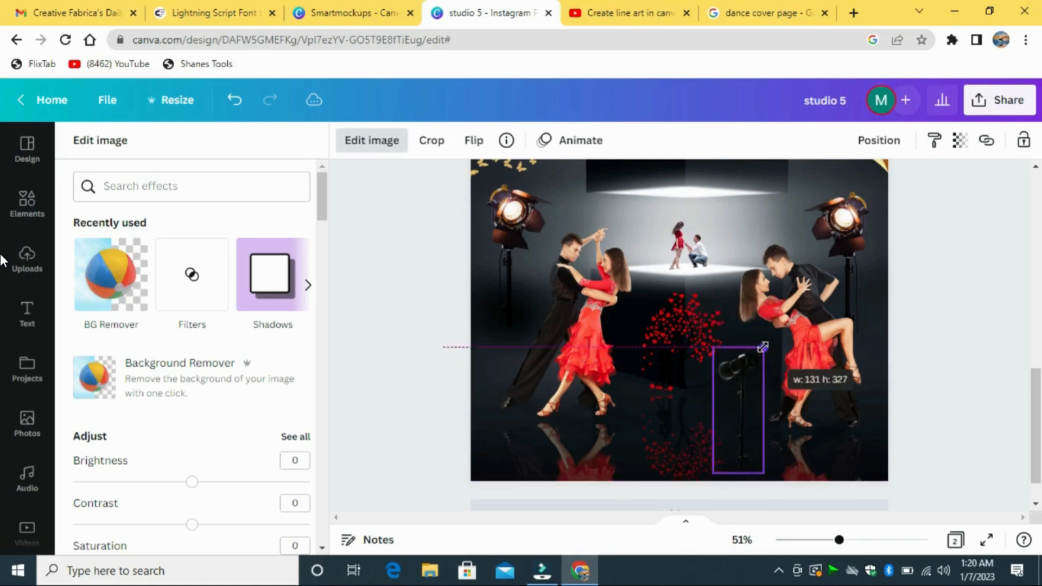
left_click_drag(745, 427, 730, 425)
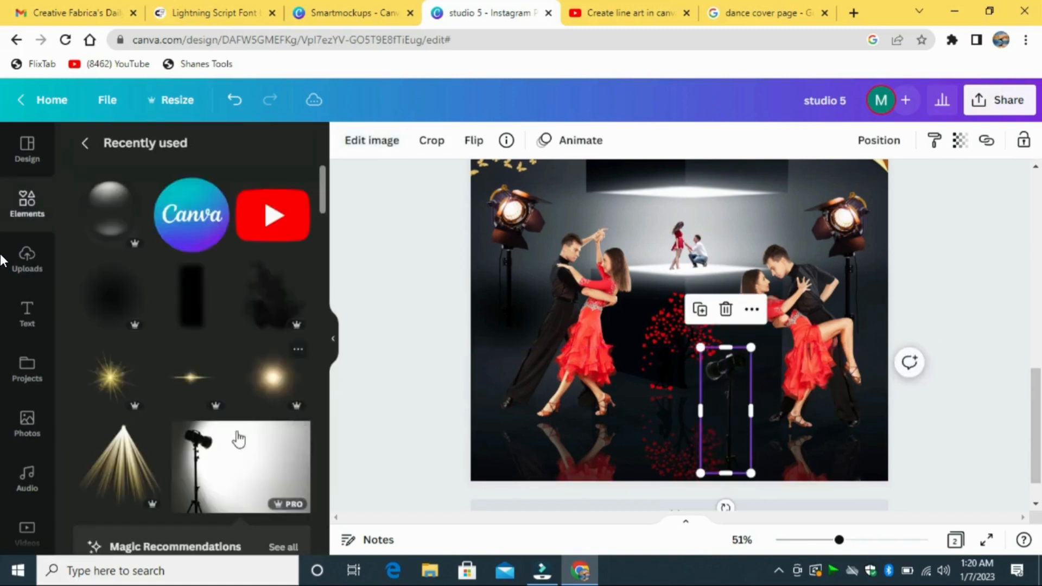
- Add the "golden light" graphic, shrink and rotate it to shine from the small lamp toward the heart tree, and send it backward
left_click(153, 436)
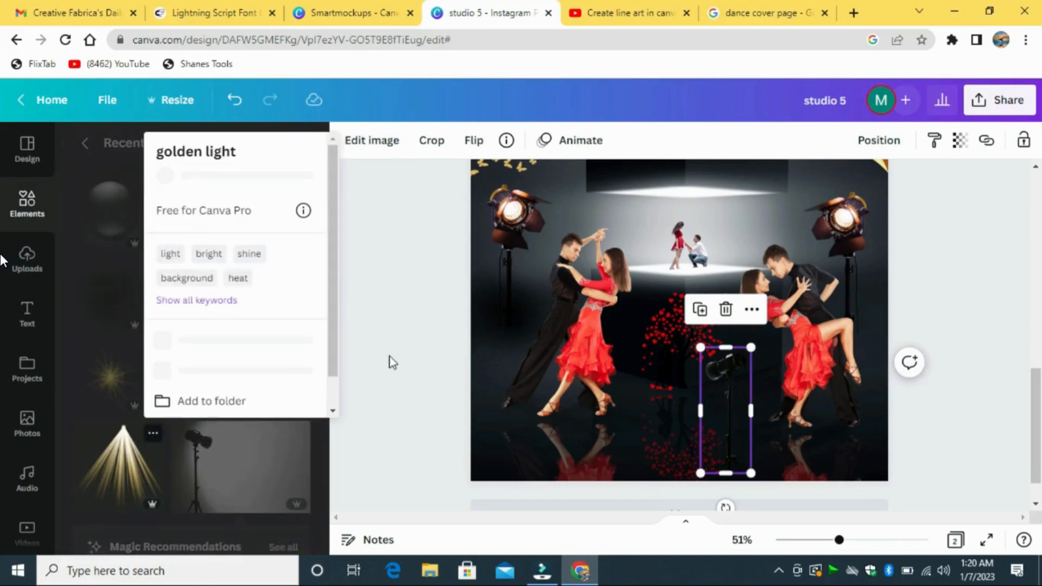
left_click(405, 364)
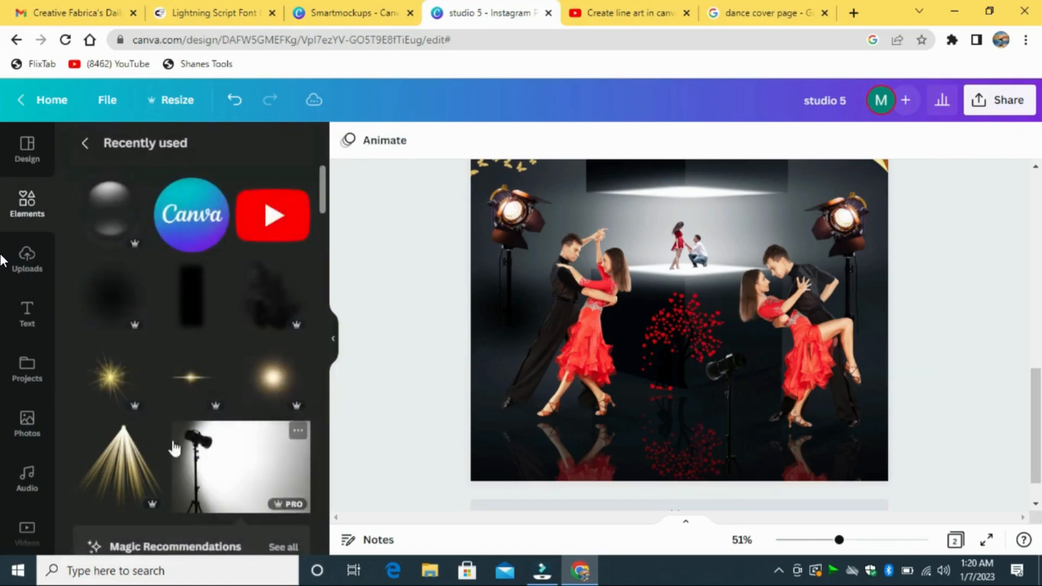
left_click(122, 467)
left_click_drag(693, 330, 645, 406)
left_click(874, 140)
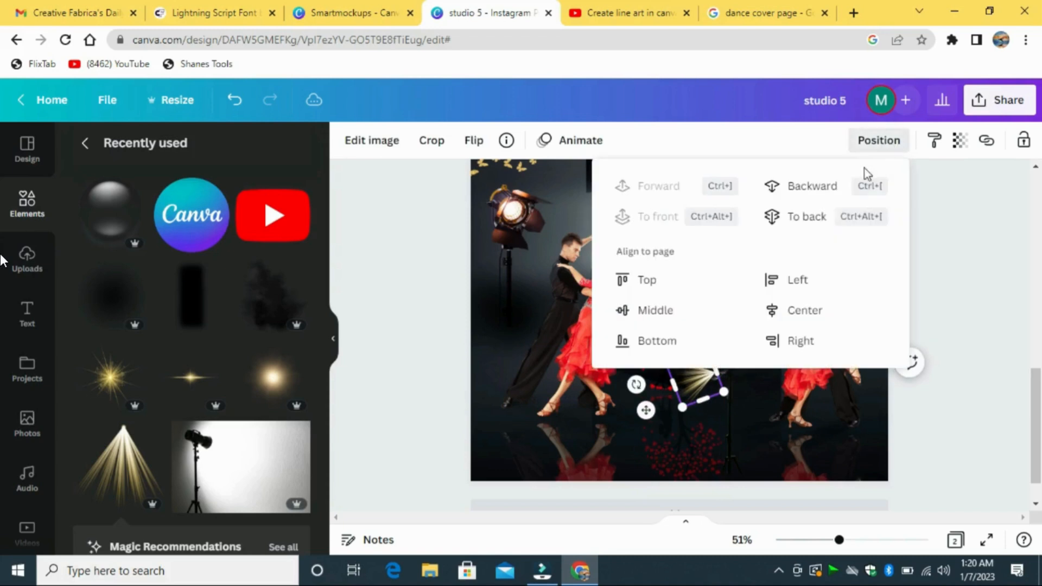
left_click(823, 186)
left_click(944, 250)
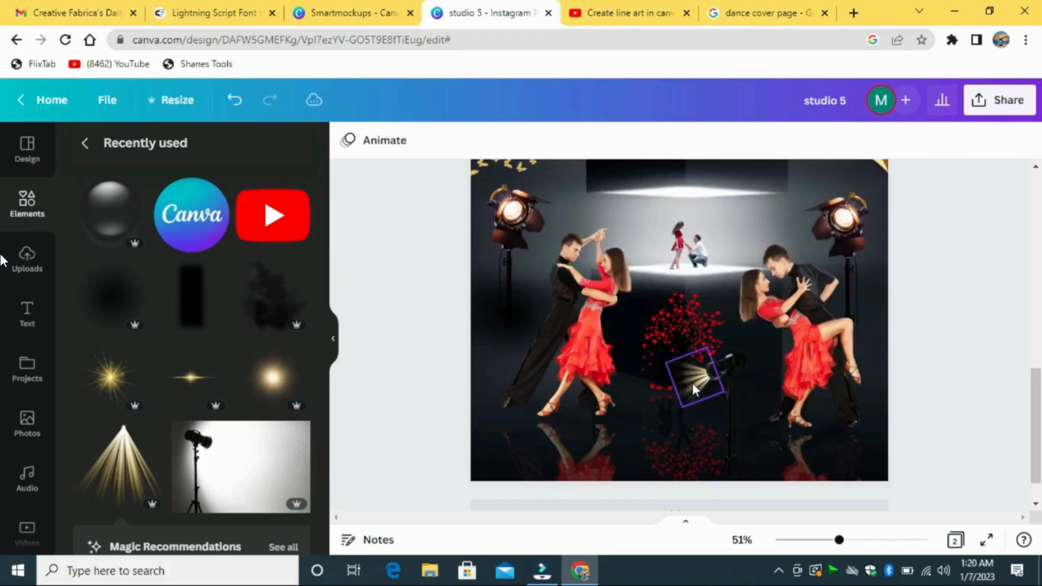
left_click_drag(692, 383, 692, 374)
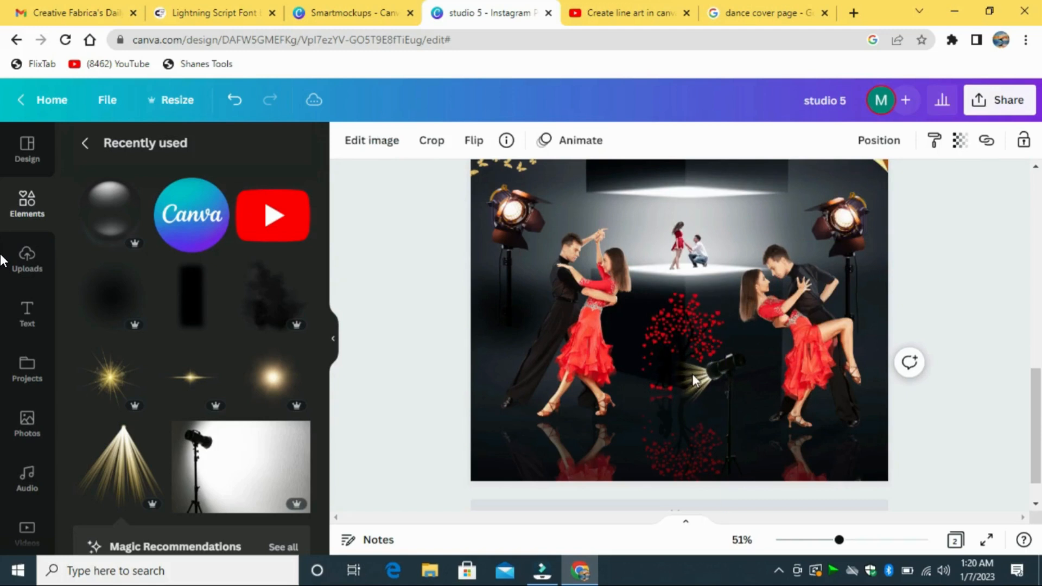
left_click_drag(693, 374, 692, 374)
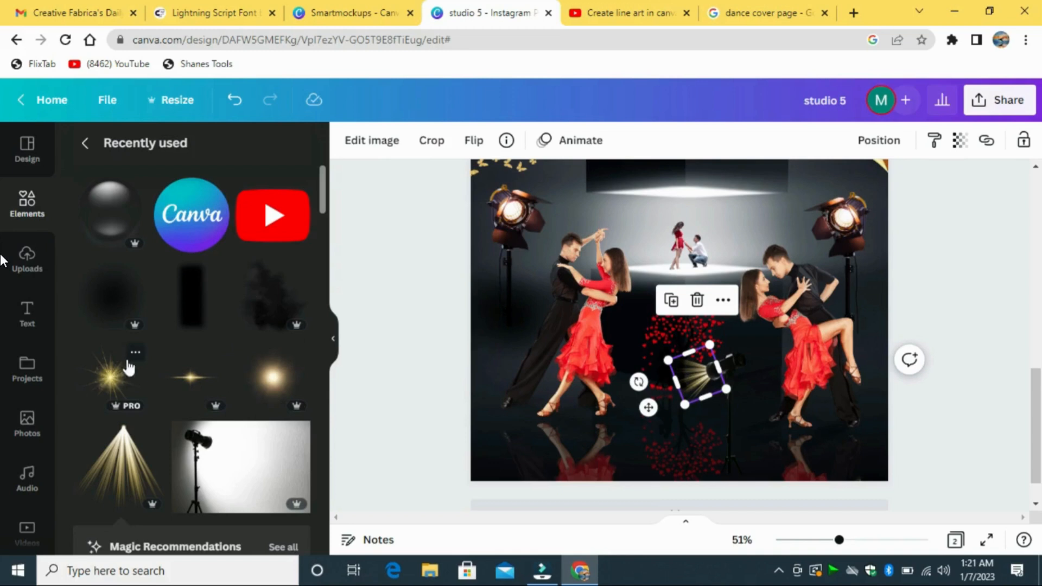
- Add the golden starburst graphic, shrink it, place it at the couple under the heart tree and send it to the back
left_click(137, 355)
left_click(408, 352)
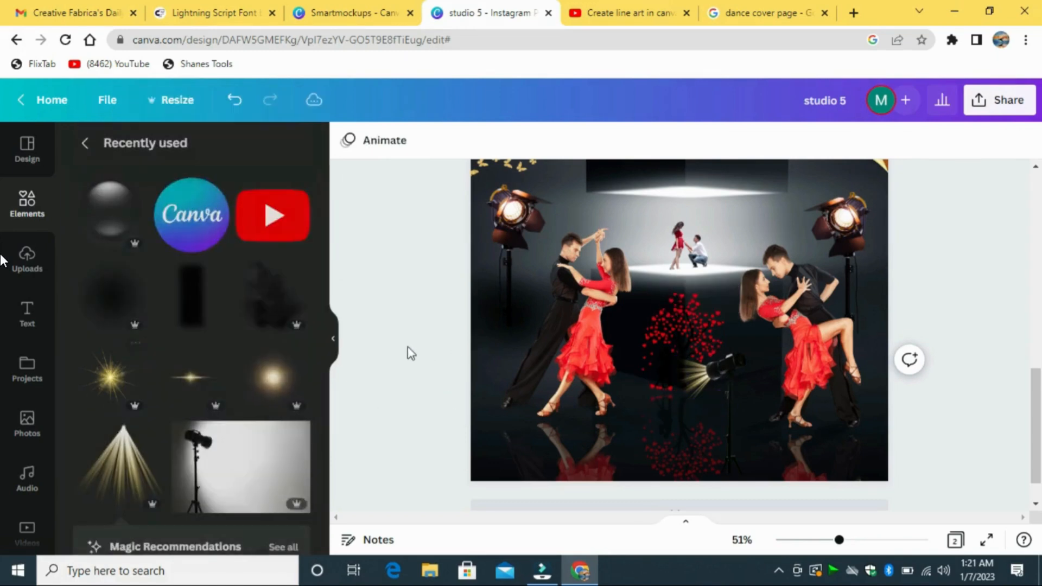
left_click(110, 377)
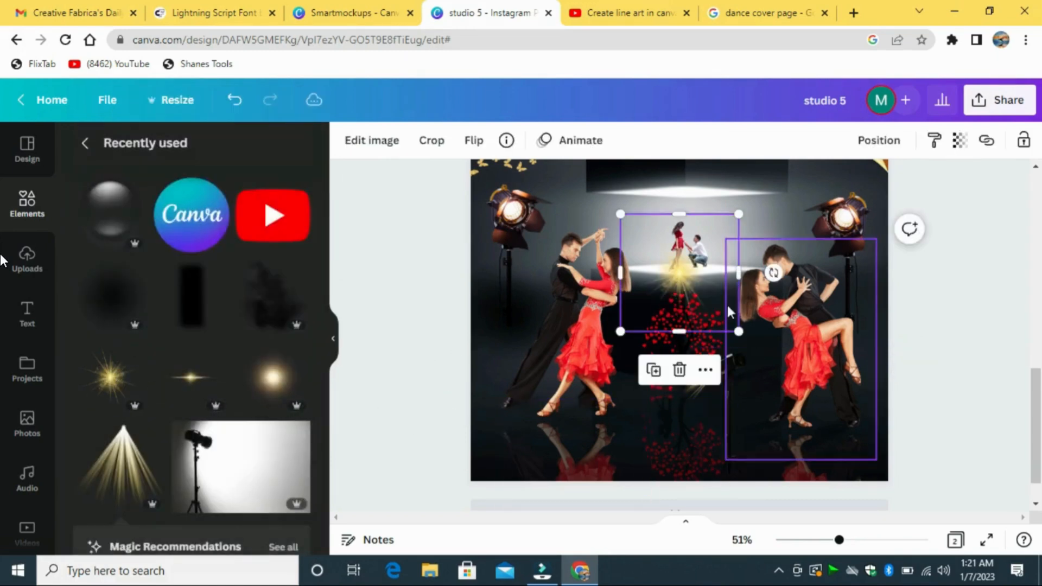
left_click_drag(680, 289, 666, 373)
left_click_drag(726, 316, 697, 338)
left_click_drag(608, 425, 624, 408)
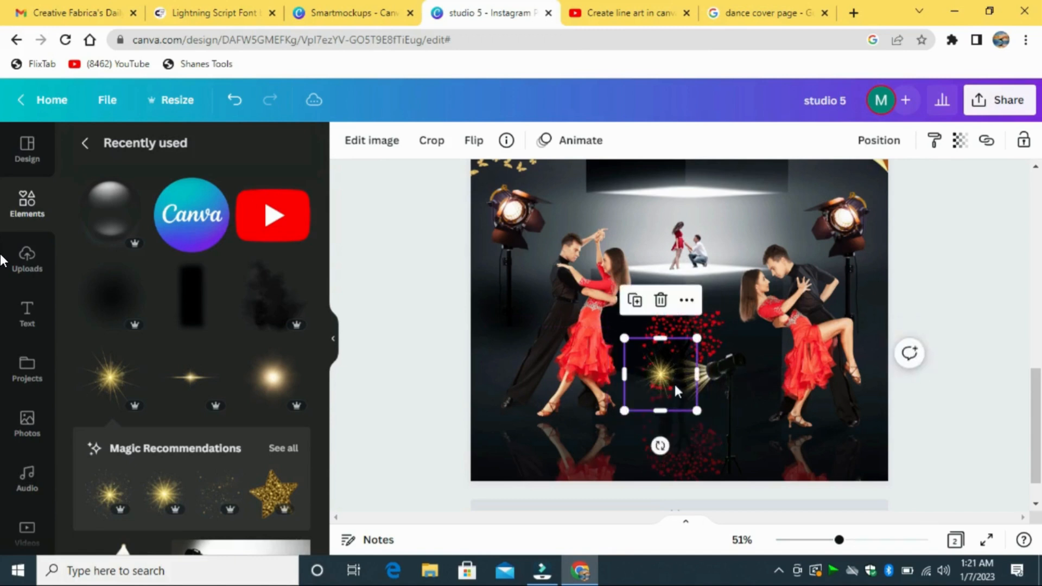
mouse_move(673, 383)
left_mouse_down()
mouse_move(640, 367)
mouse_move(688, 384)
mouse_move(680, 377)
left_mouse_up()
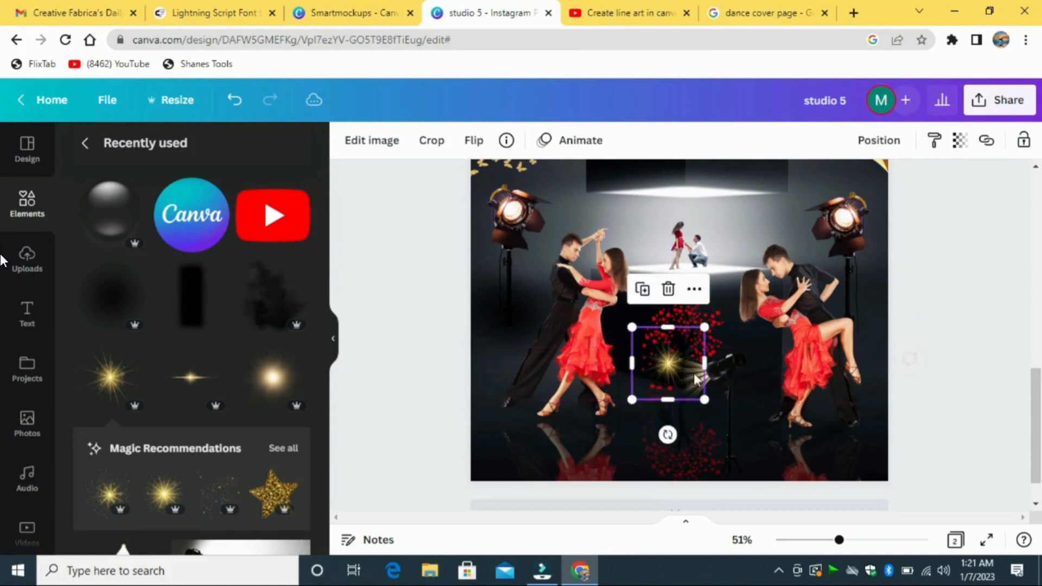
left_click(891, 142)
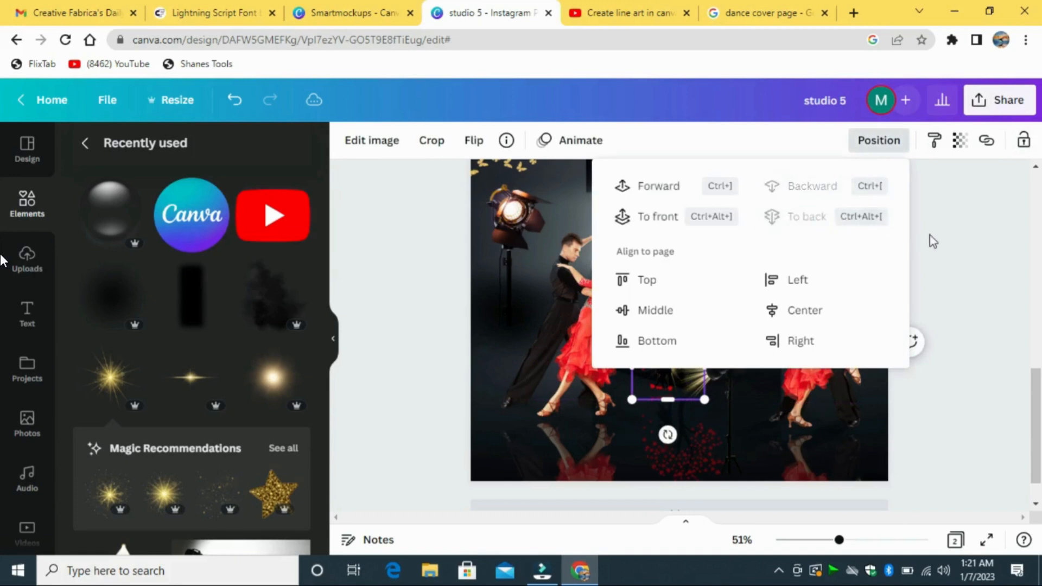
left_click(946, 236)
left_click(950, 240)
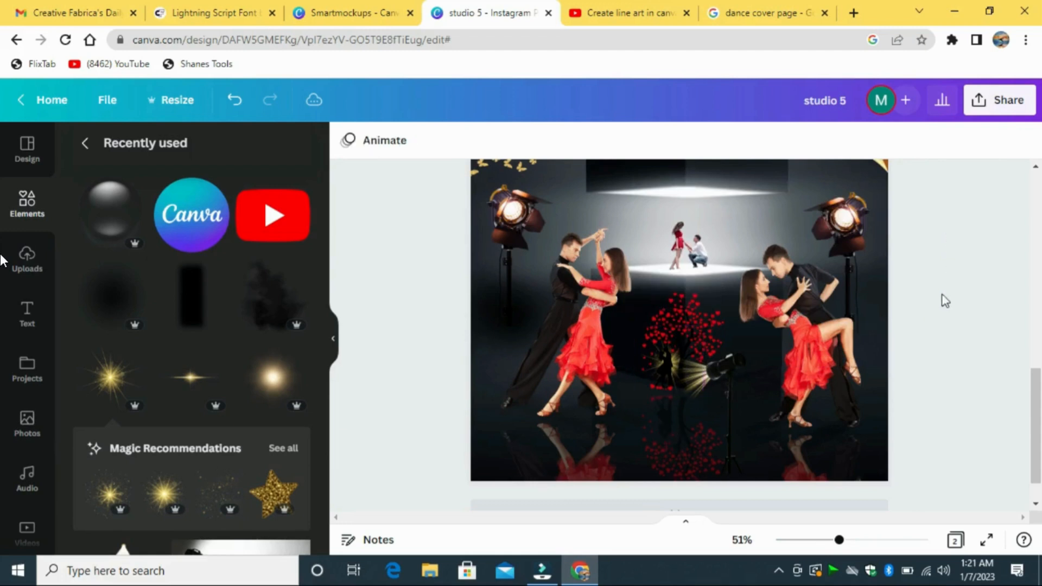
- Duplicate the starburst, place the copy over the tree's reflection, set its transparency to 29 and send it to the back
left_click(660, 363)
left_click_drag(663, 359, 659, 413)
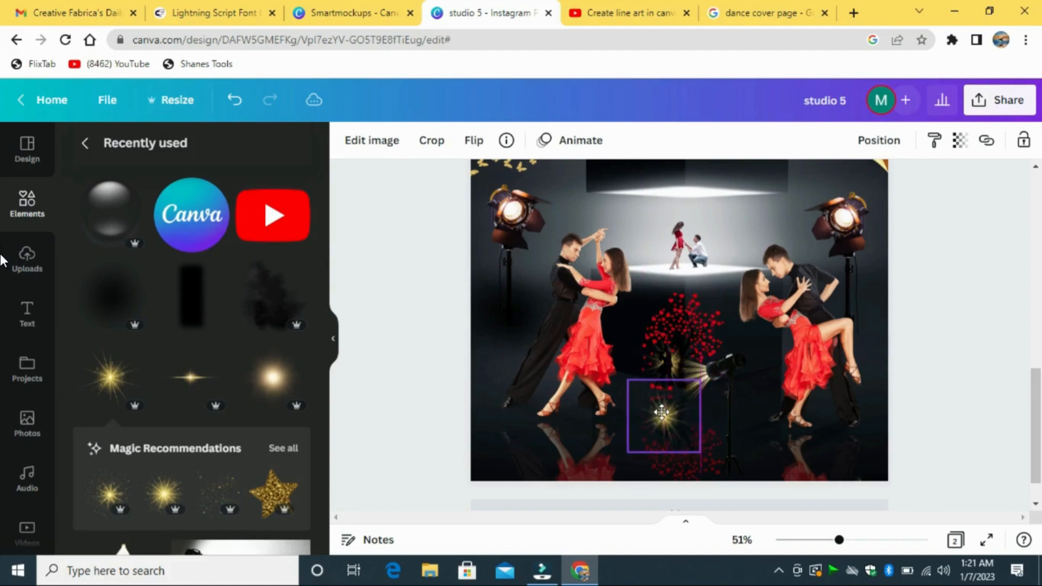
left_click(960, 141)
left_click(847, 202)
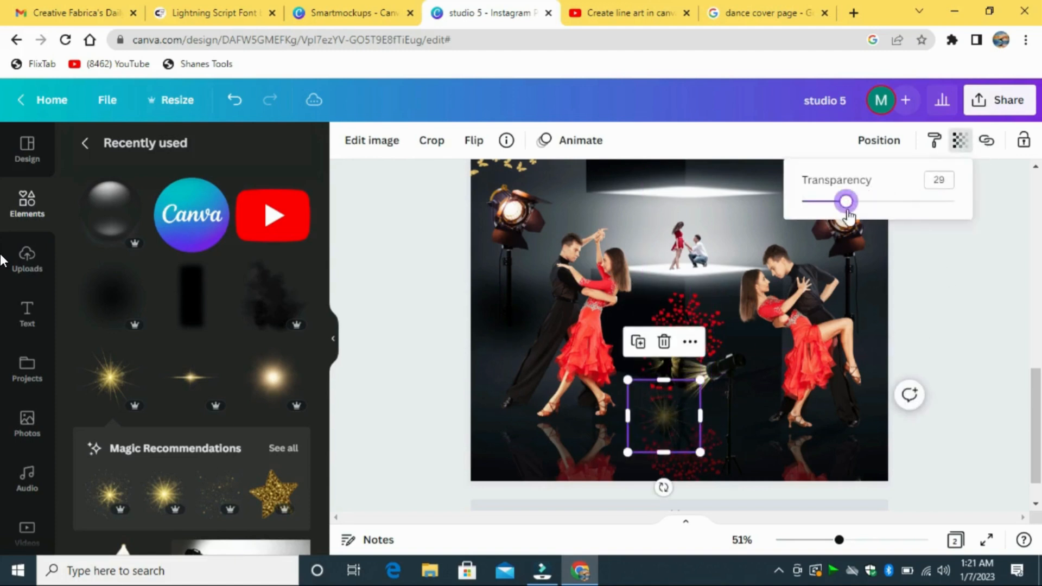
left_click(879, 141)
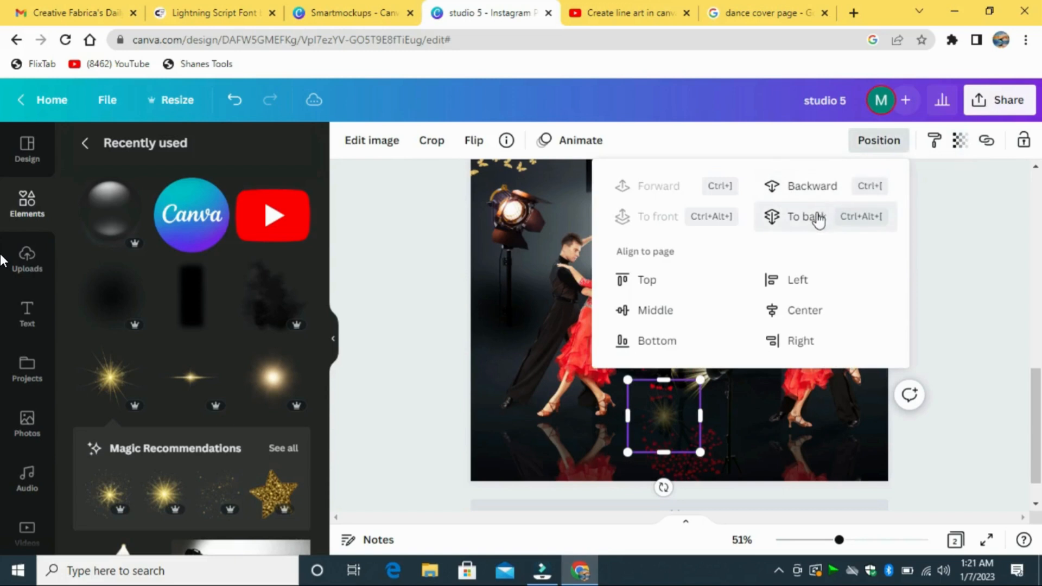
left_click(817, 212)
left_click(955, 245)
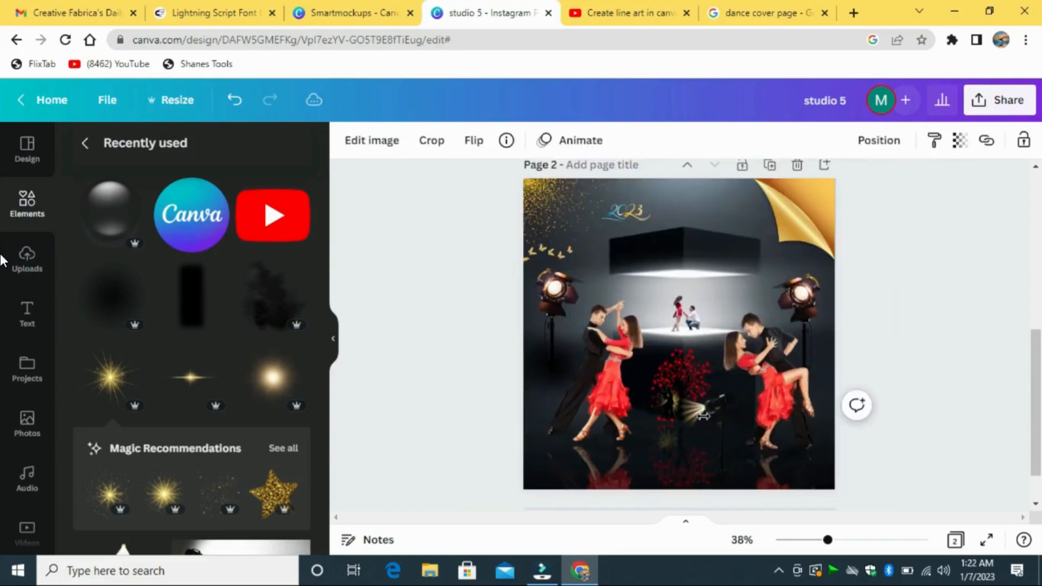
- Nudge the golden light beam so that it lines up with the head of the small light stand
left_click(703, 416)
left_click(686, 407)
left_click(683, 405)
left_click_drag(680, 404, 687, 407)
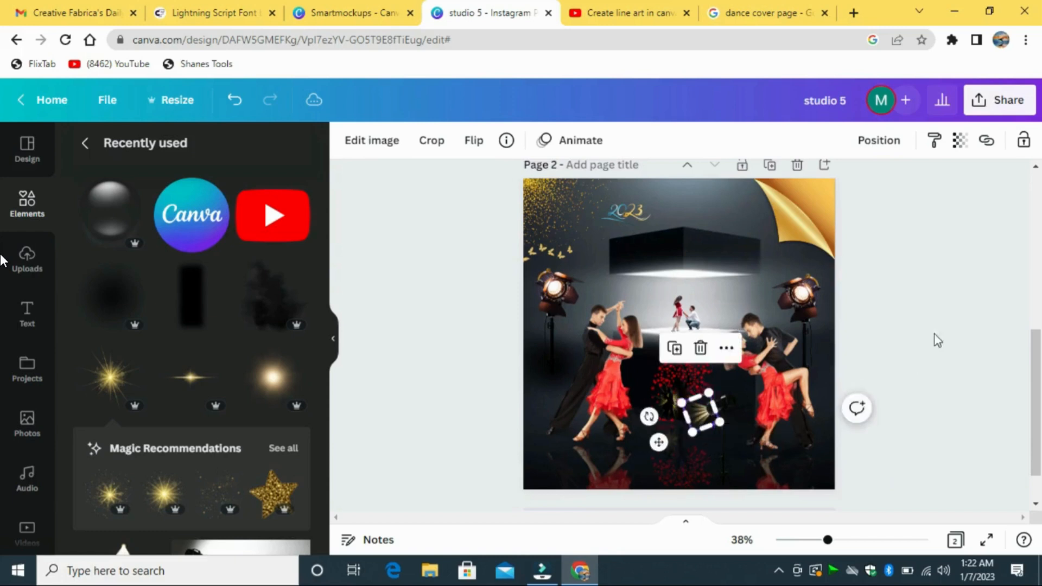
left_click(933, 338)
left_click(725, 436)
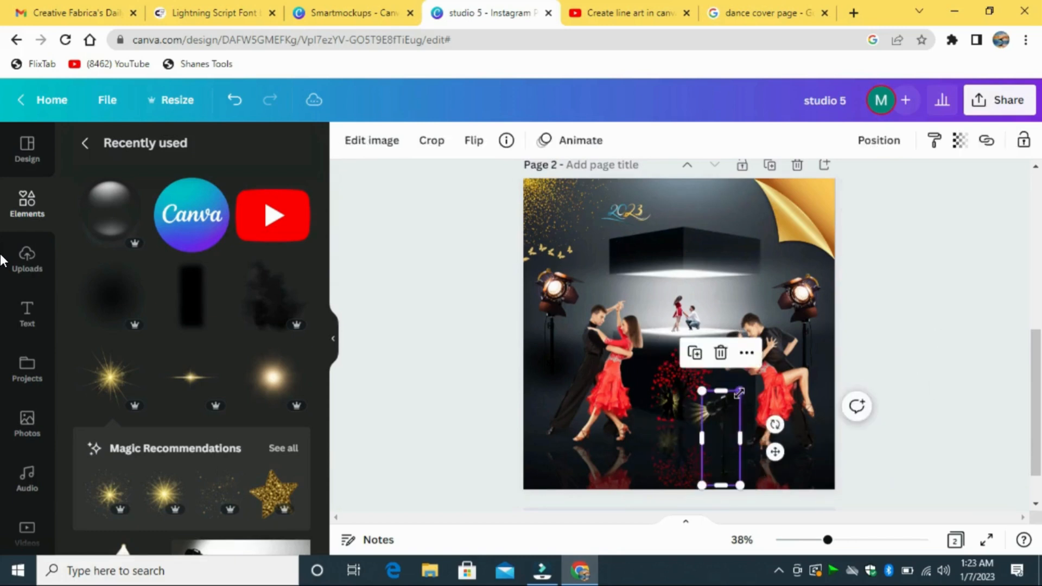
left_click(891, 372)
left_click_drag(690, 414, 694, 405)
- Add a subheading reading "Studio" and move it onto the dark face of the upper block
left_click(27, 314)
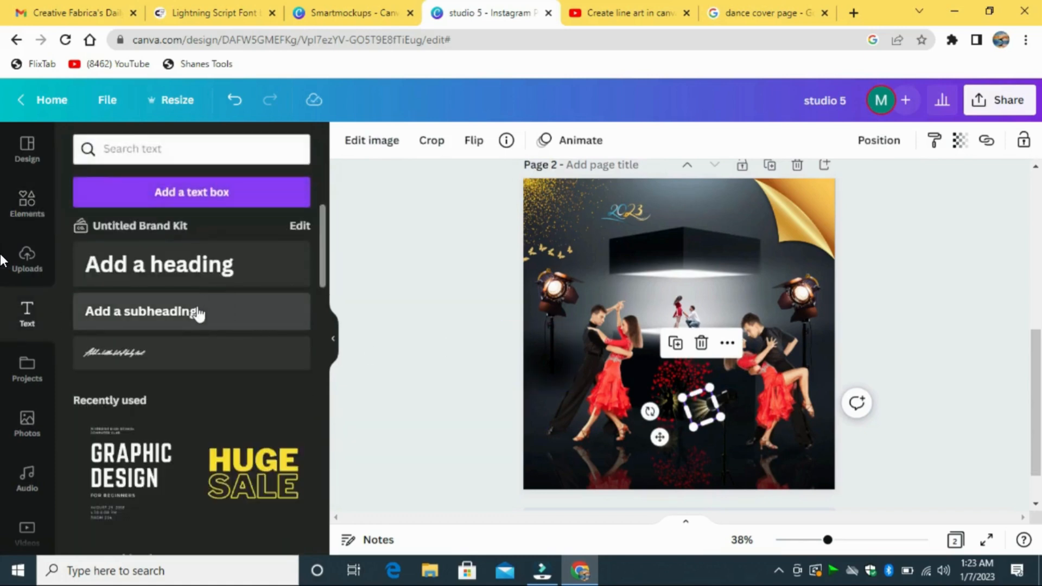
left_click(198, 313)
type("Stud")
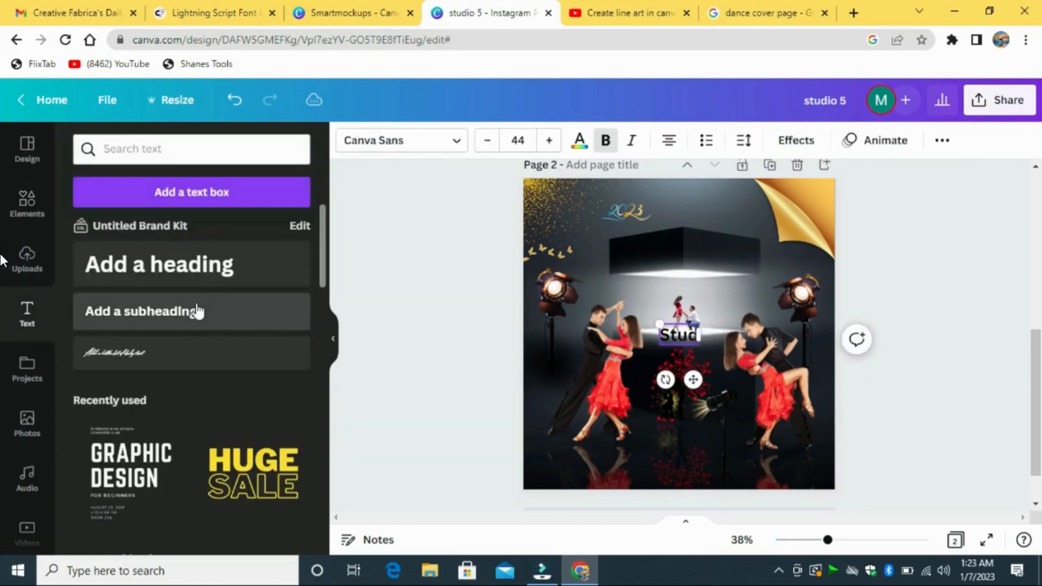
type("io")
left_click_drag(693, 379, 662, 295)
- Set the "Studio" text to size 50 and colour it red #C50310, sampled from the heart tree
left_click(550, 141)
left_click(549, 140)
left_click(549, 140)
left_click(549, 141)
left_click(549, 141)
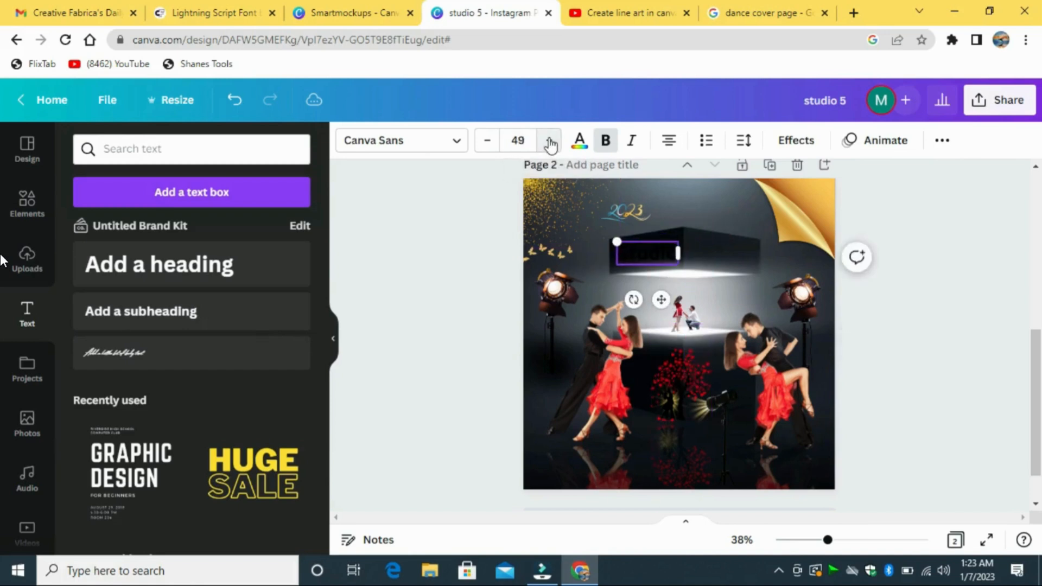
left_click(579, 141)
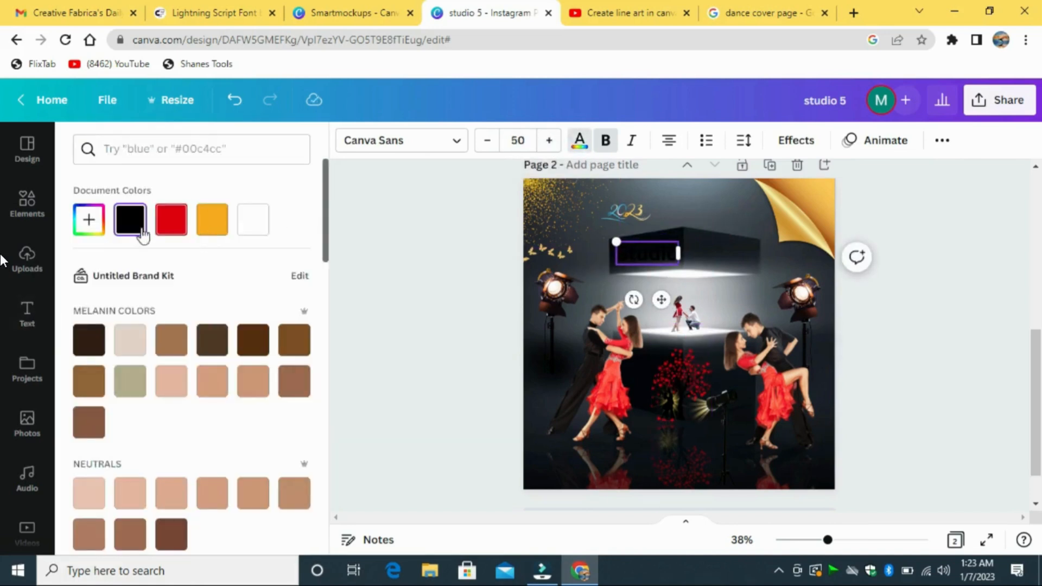
left_click(89, 220)
left_click(274, 377)
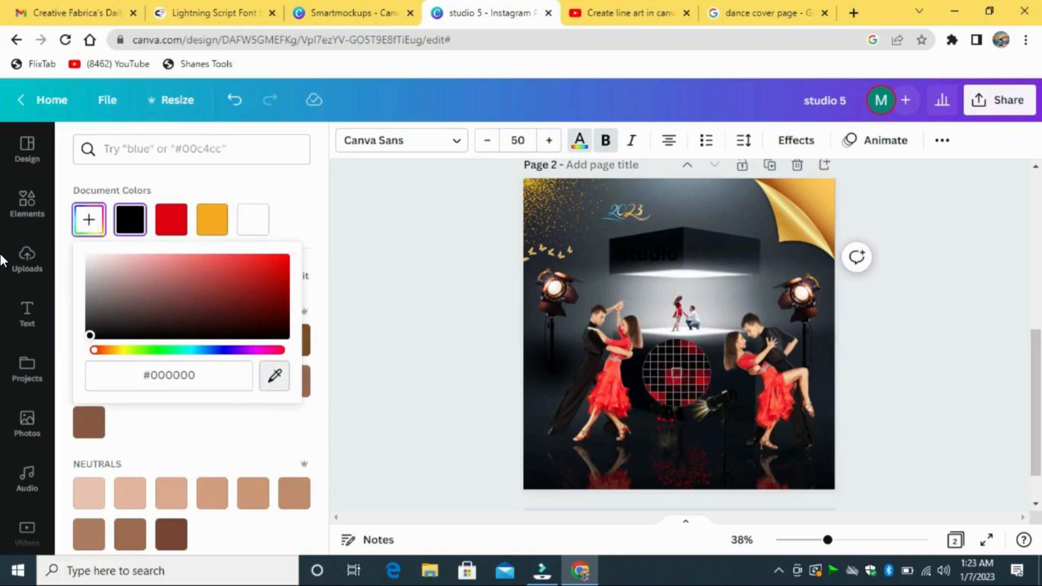
left_click(671, 370)
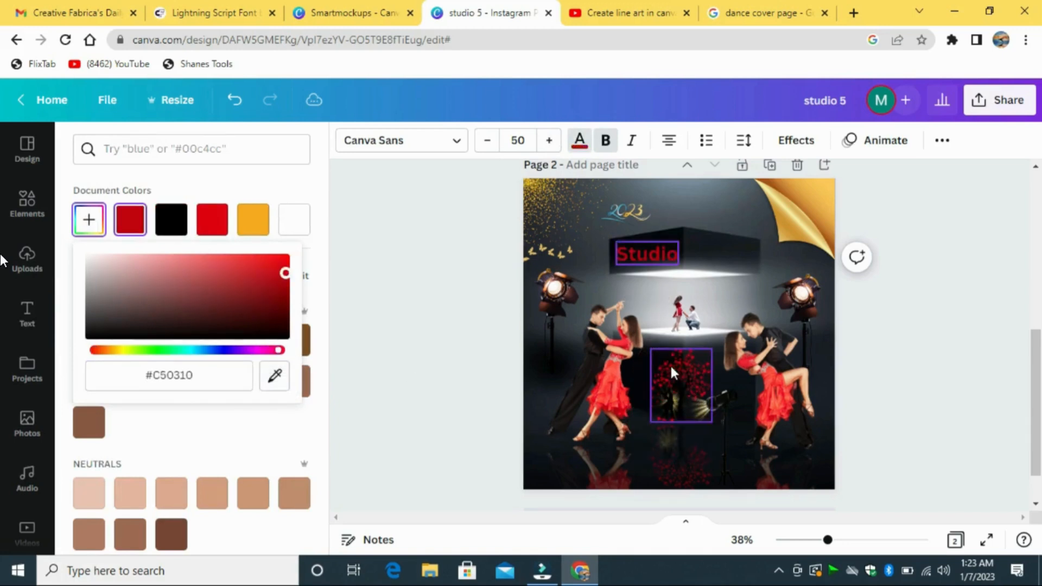
- Rotate the "Studio" text to follow the slant of the block's dark face and give it the Hollow effect
left_click_drag(630, 303, 663, 297)
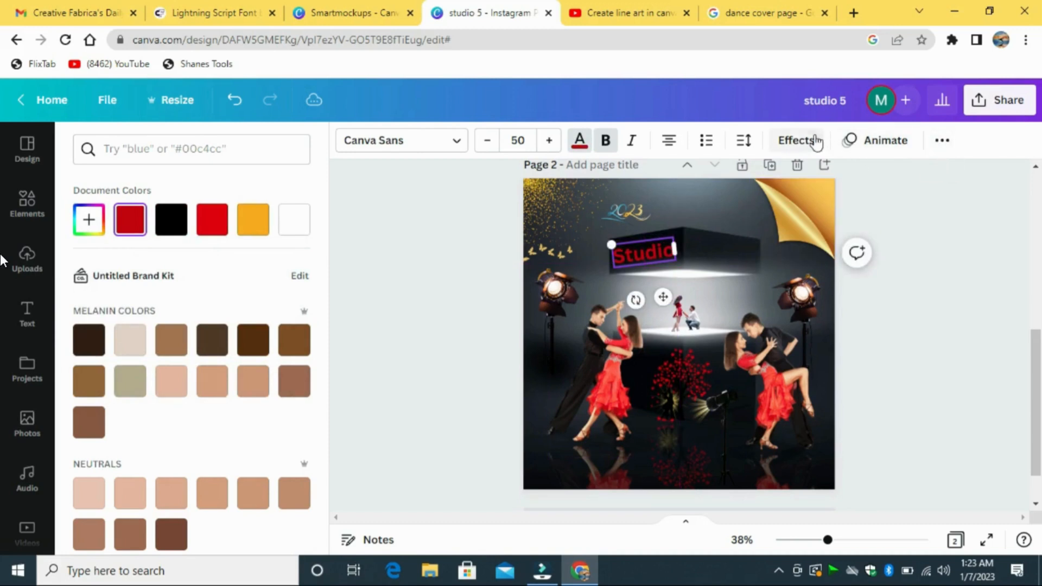
left_click(797, 140)
left_click(112, 365)
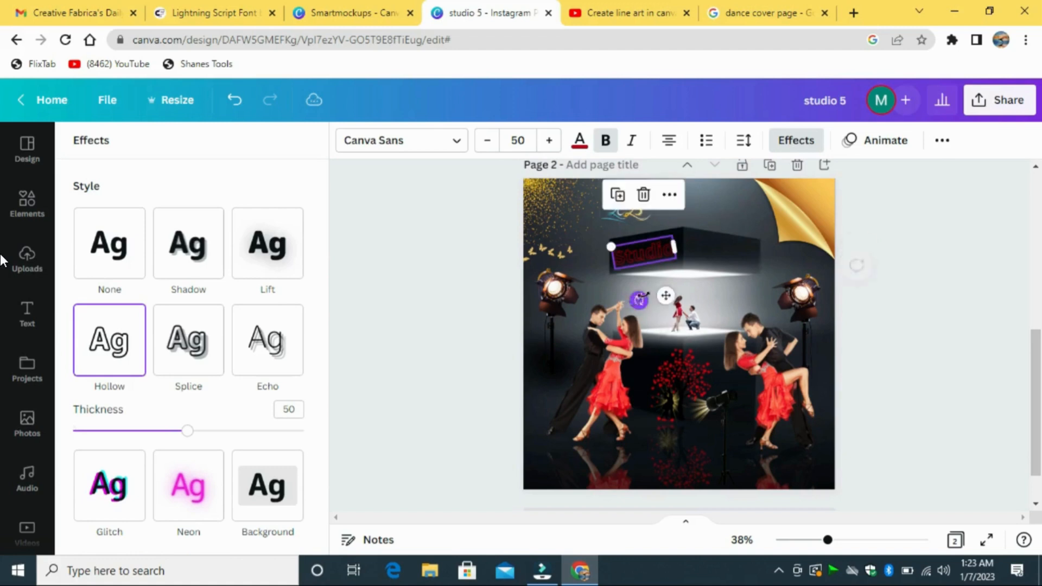
left_click(926, 216)
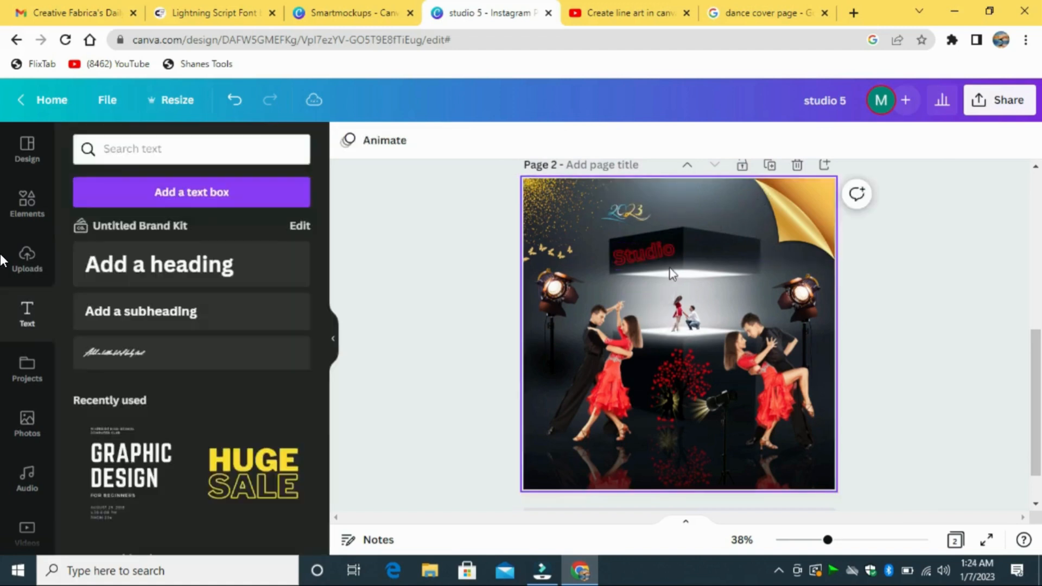
- Nudge the "Studio" text slightly upward and fine-tune its rotation to fit the block face
left_click(656, 253)
key("Up")
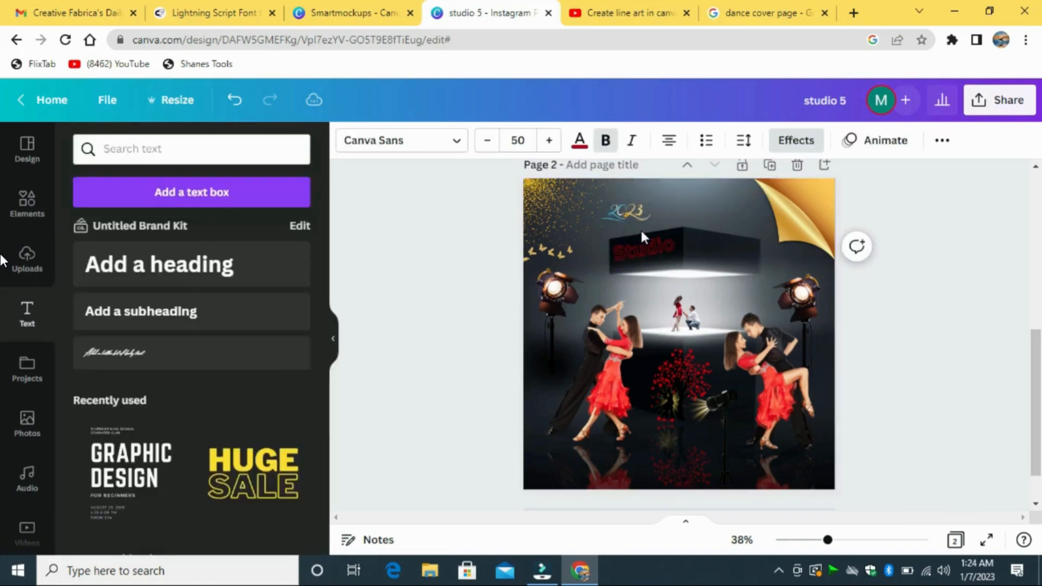
left_click_drag(639, 297, 633, 293)
key("Up")
left_click(967, 279)
- Duplicate the "Studio" text, move the copy onto the block's adjacent dark face, change it to "5" and adjust its position
left_click(656, 244)
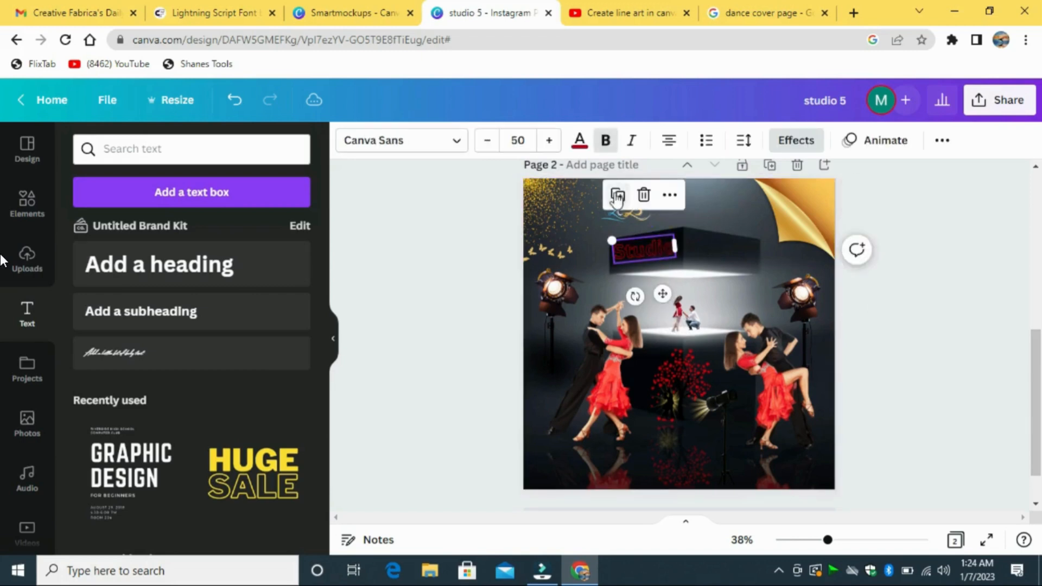
left_click(616, 198)
left_click_drag(666, 297, 694, 284)
double_click(724, 247)
type("5")
left_click(954, 212)
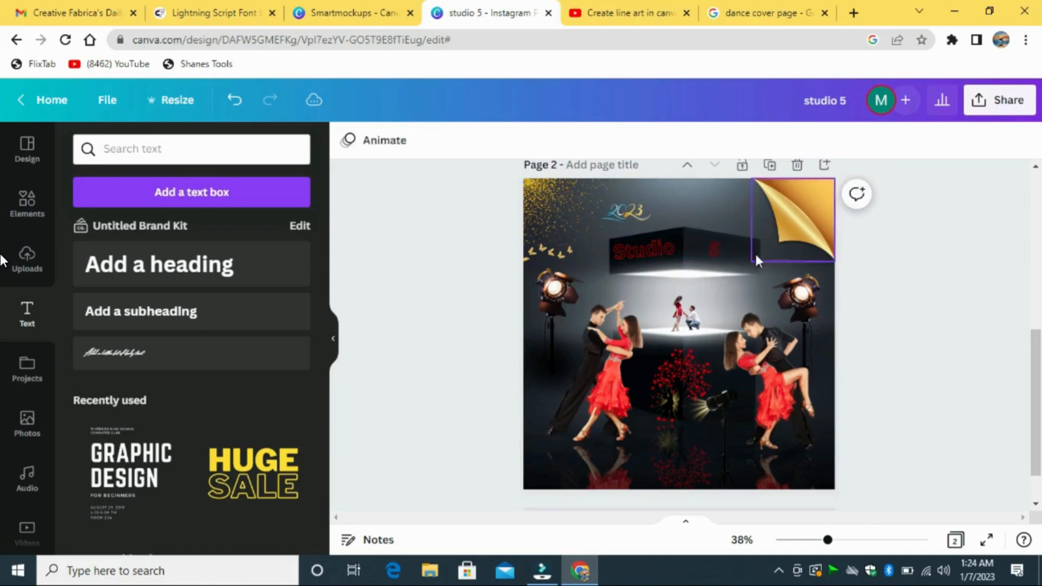
left_click_drag(722, 251, 727, 251)
left_click(961, 218)
left_click(657, 245)
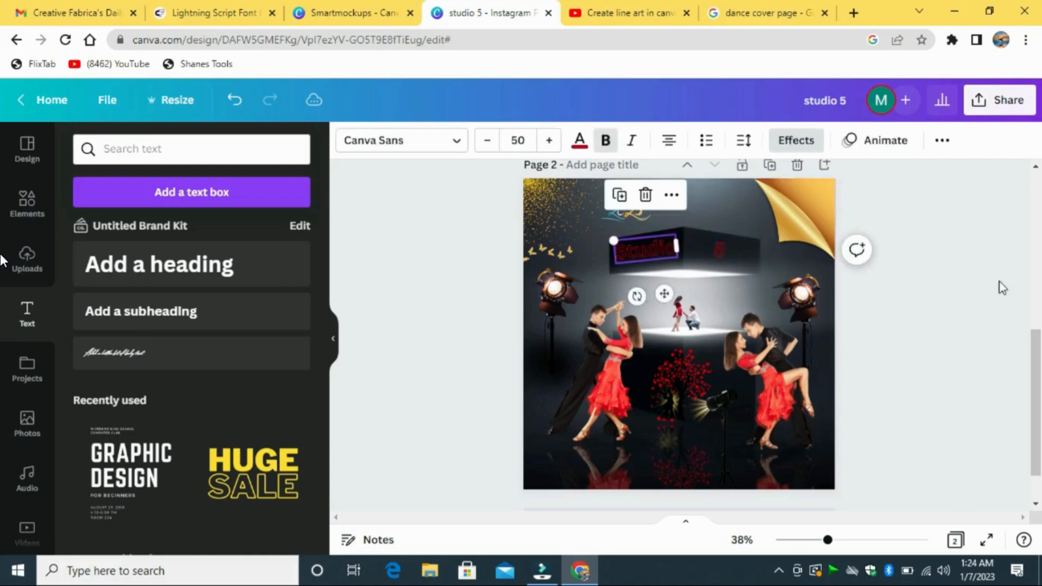